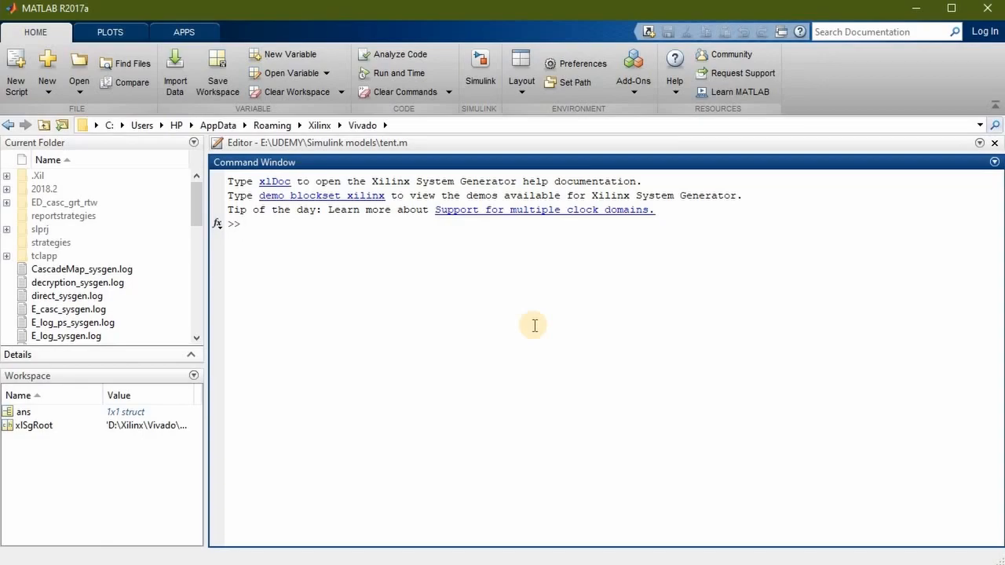
Look through the installed programs for the Xilinx Design Tools and MATLAB R2017a entries, and return to MATLAB
click(2, 559)
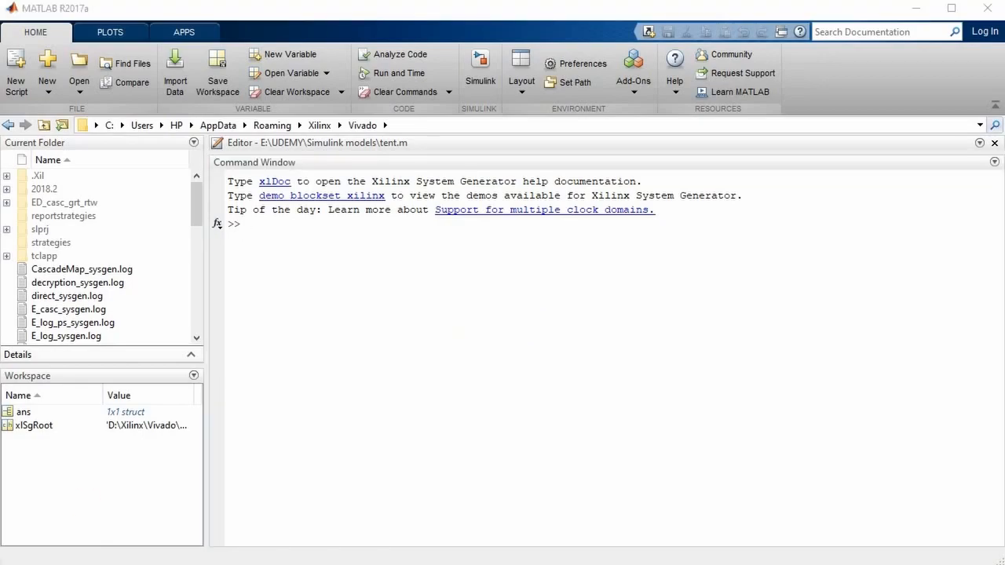
scroll(138, 479, down, 5)
scroll(138, 477, down, 15)
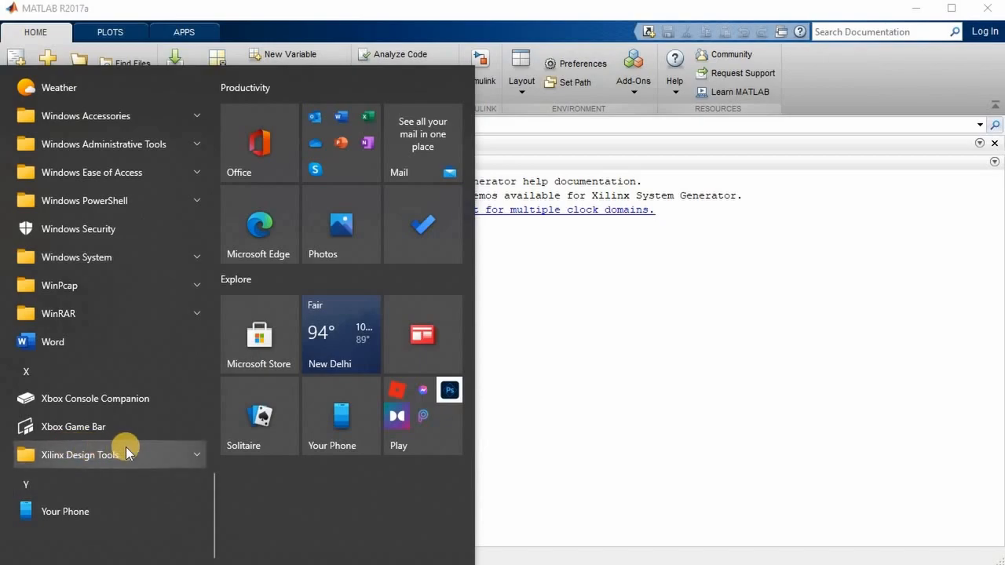
click(126, 447)
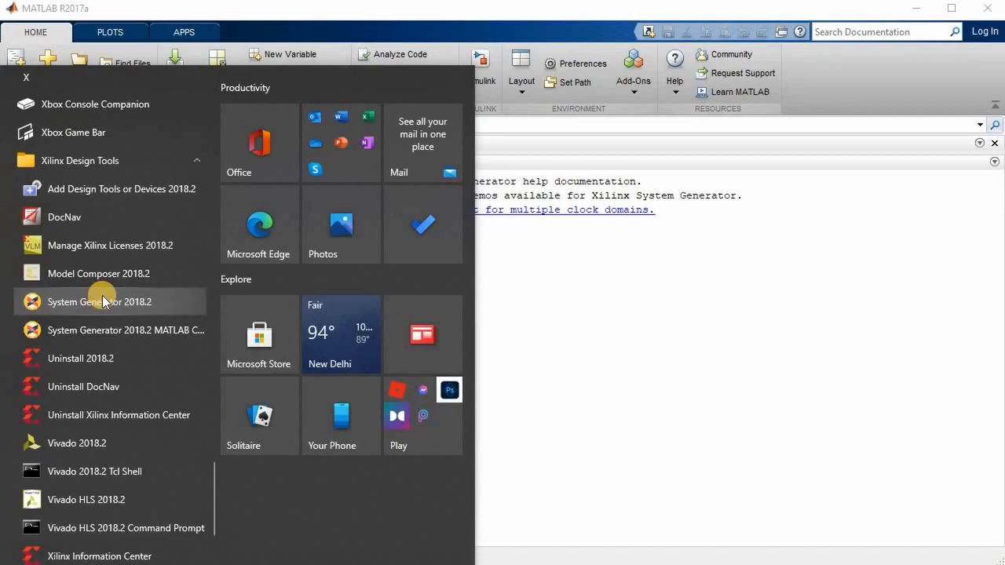
scroll(102, 296, up, 10)
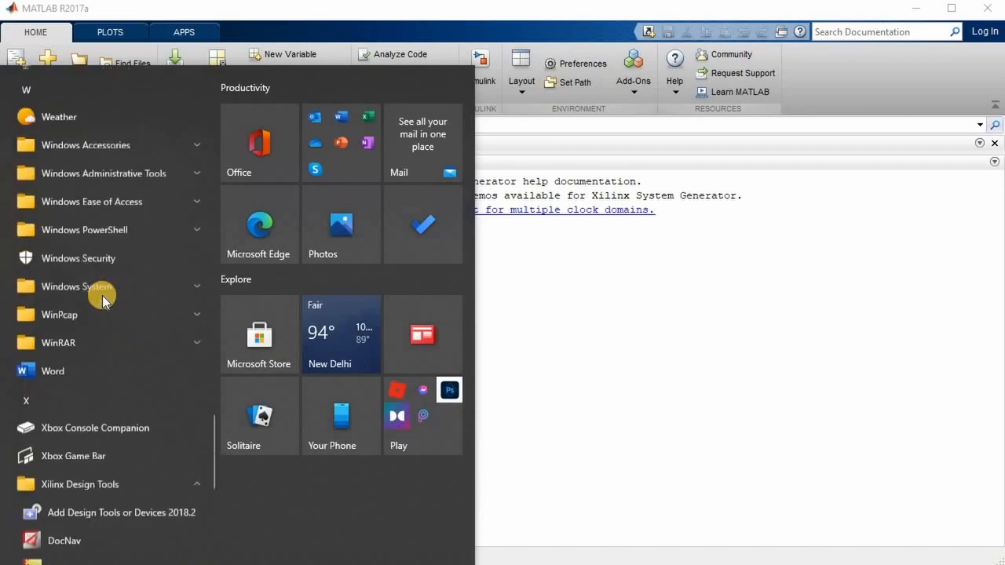
scroll(102, 296, up, 8)
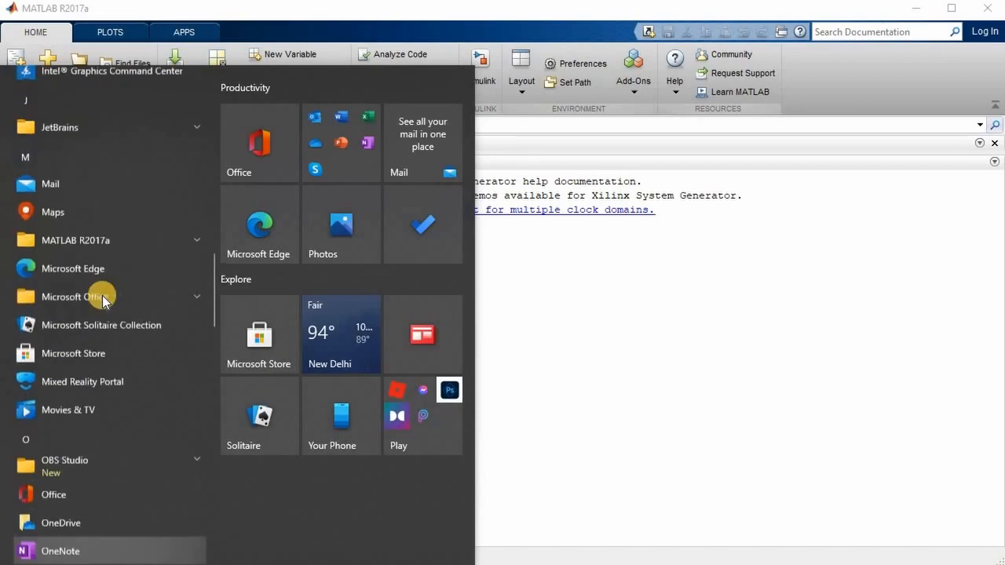
click(130, 243)
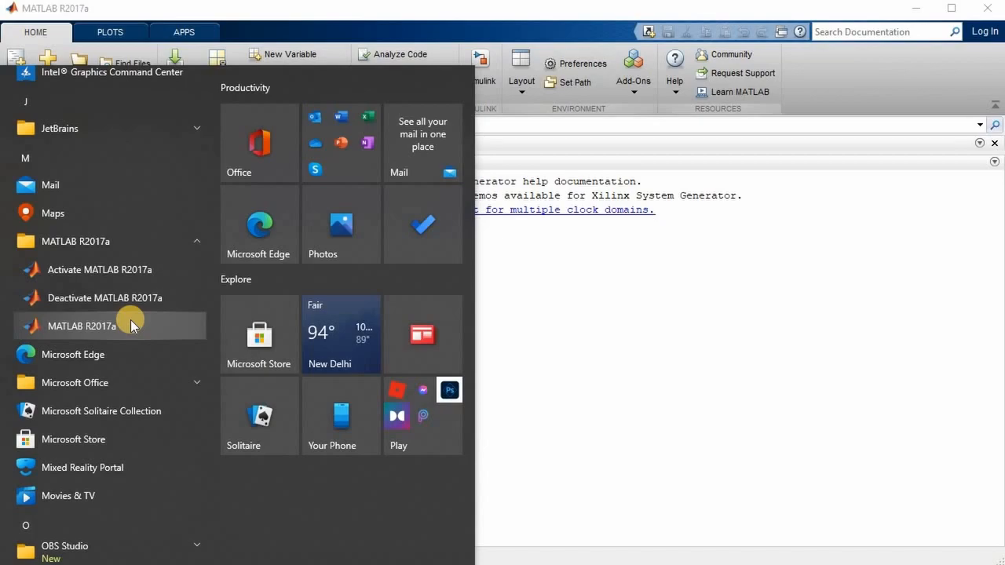
click(533, 271)
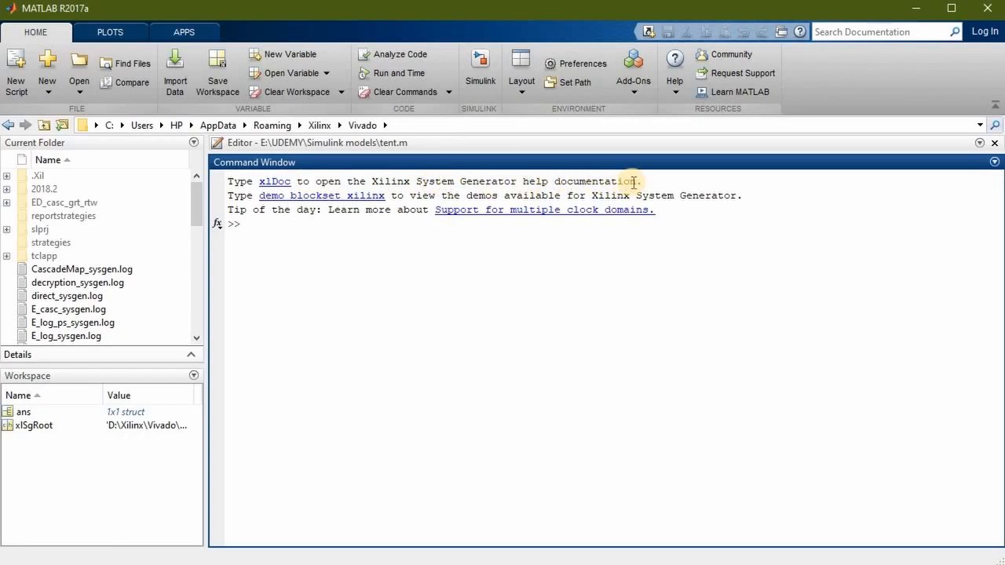
Open the Xilinx System Generator help documentation through xlDoc and enlarge its floating window for reading
click(280, 189)
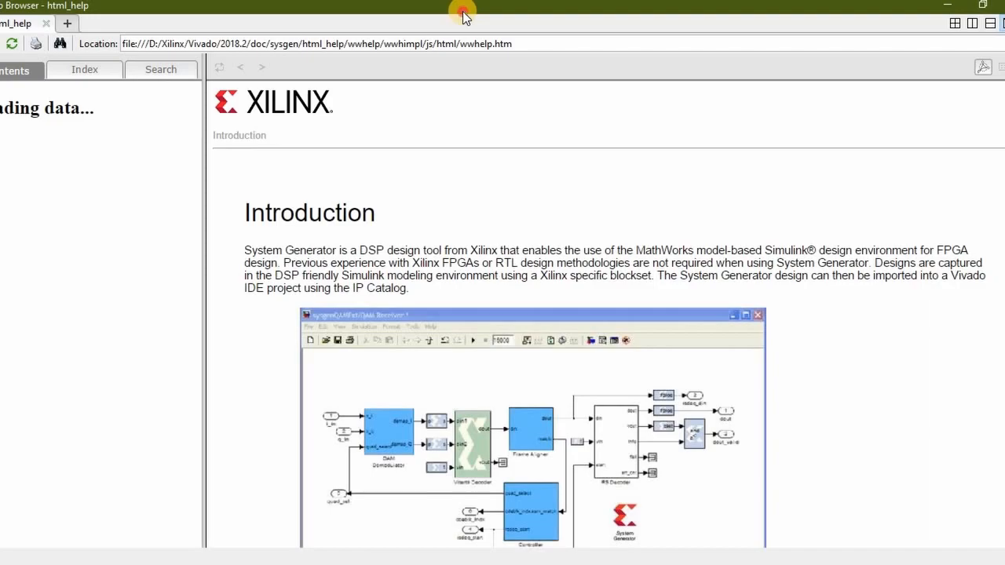
drag(462, 11, 354, 30)
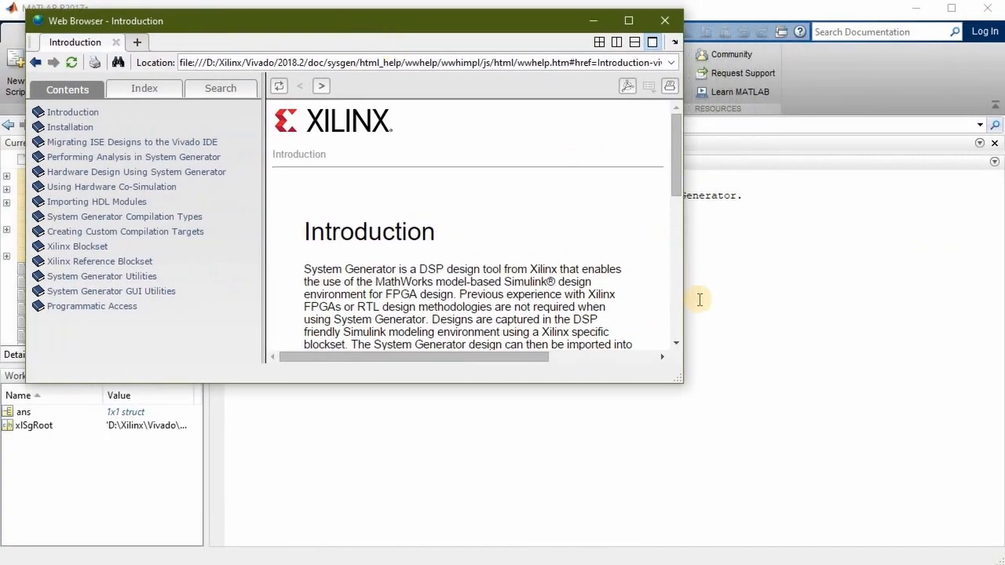
drag(683, 380, 927, 512)
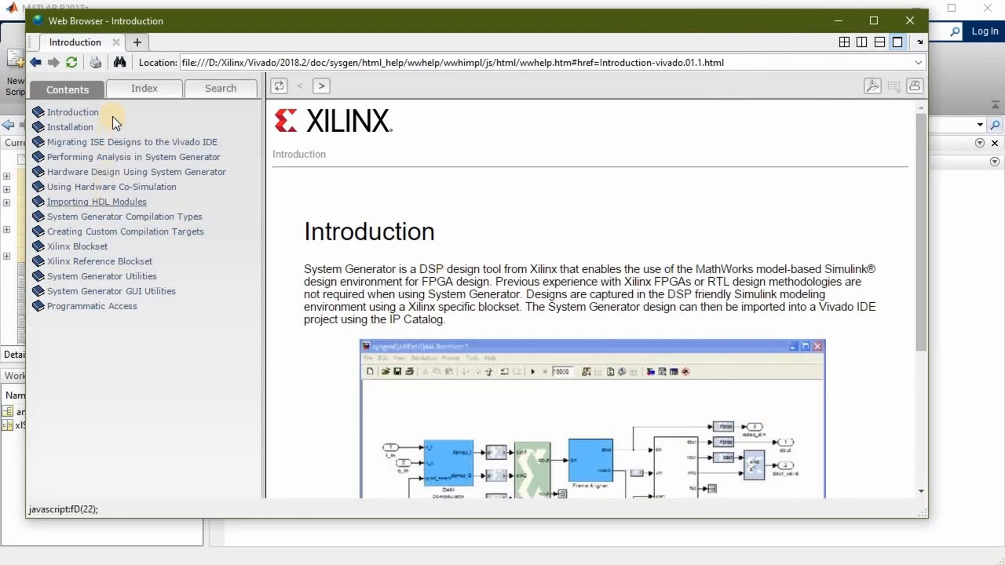
Look through the block reference topics under Xilinx Blockset in the documentation contents, and close the documentation window
click(77, 248)
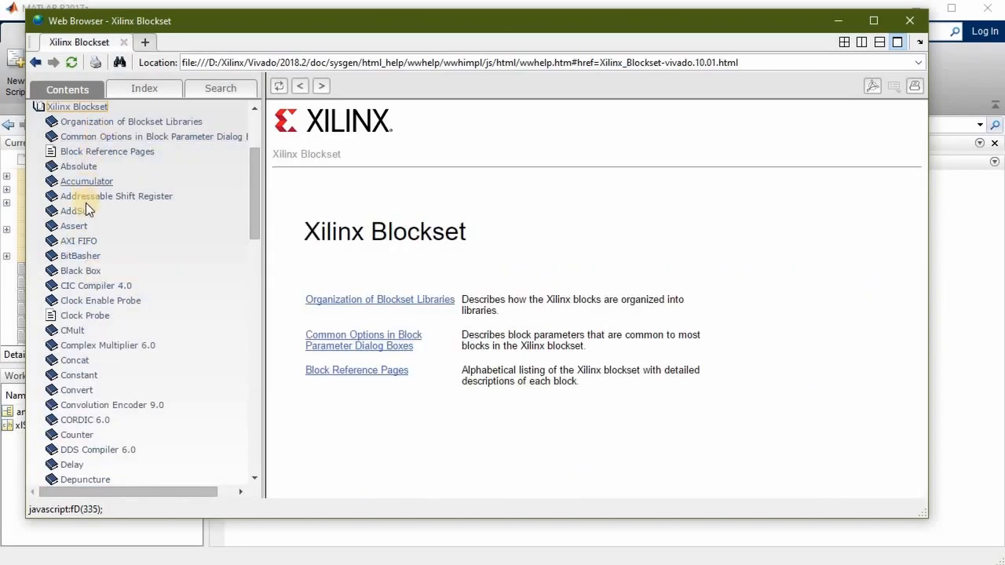
scroll(88, 292, down, 4)
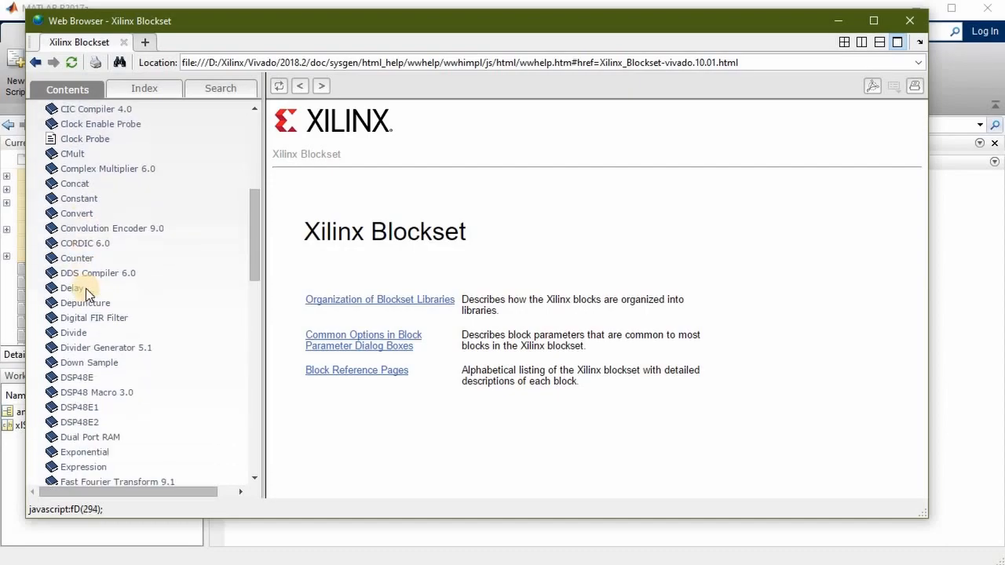
scroll(88, 292, up, 7)
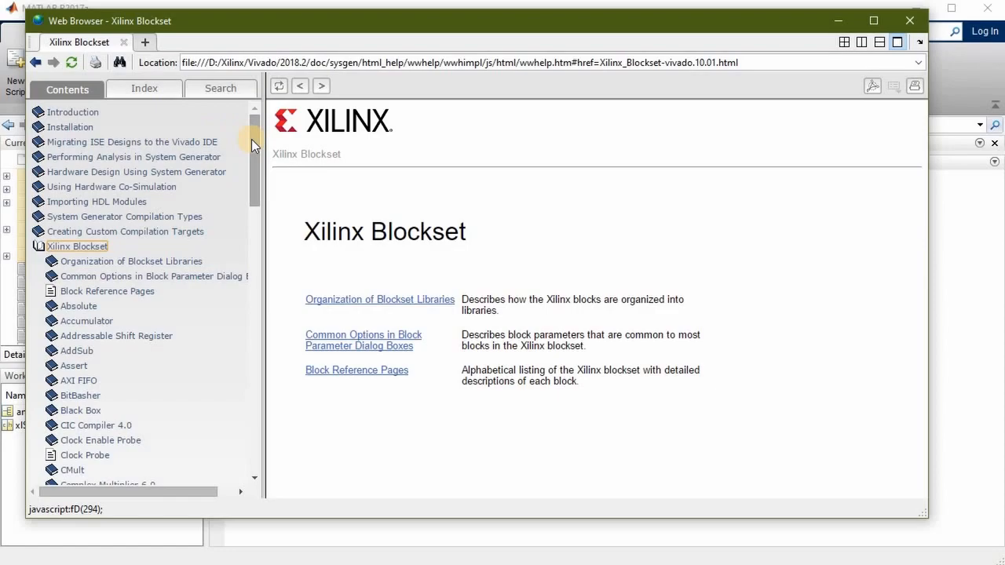
drag(252, 139, 252, 421)
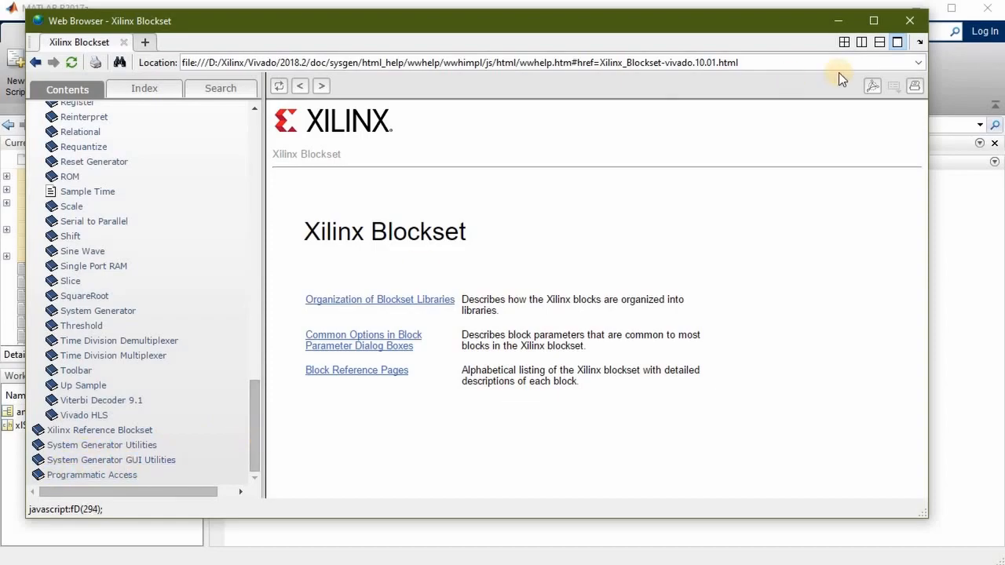
click(911, 23)
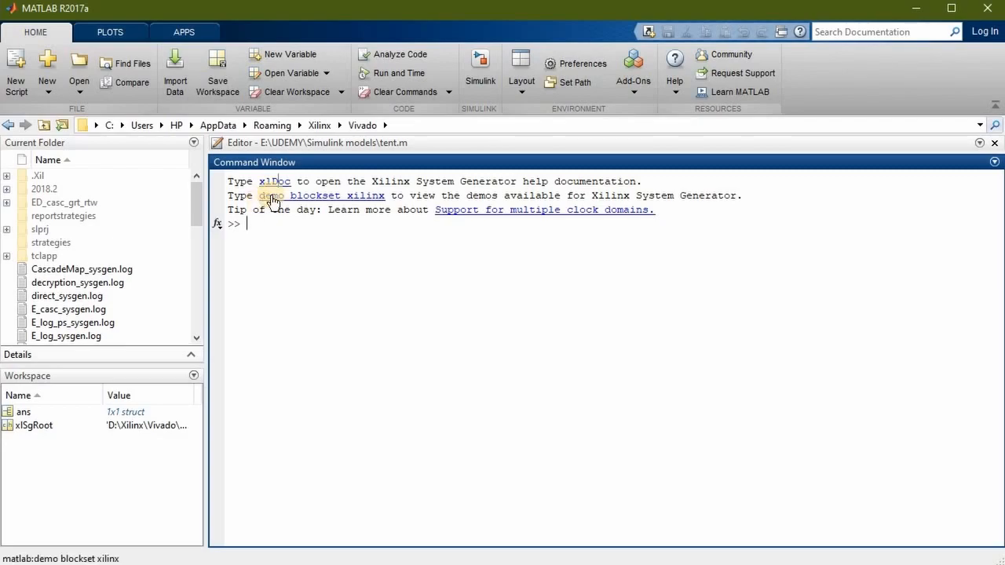
Open the Xilinx blockset demos from the Command Window and enlarge the floating Help window
click(343, 198)
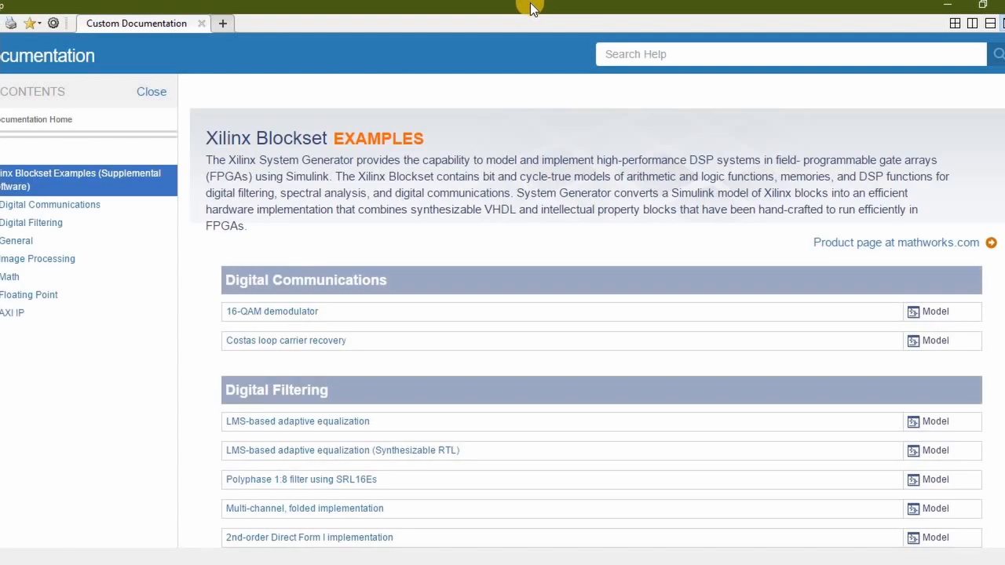
drag(508, 18, 362, 40)
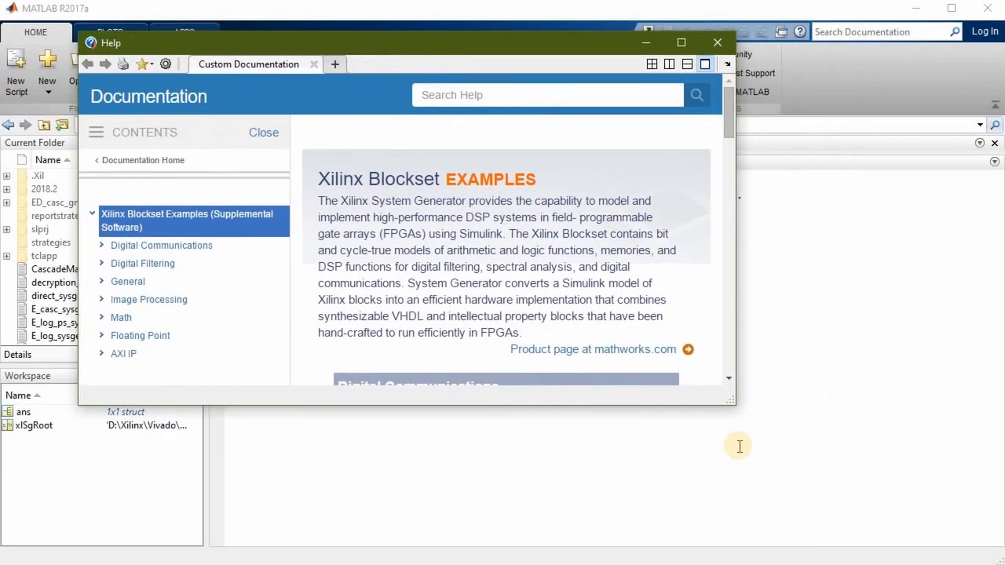
drag(732, 405, 909, 525)
Examine the Xilinx Blockset example list from Digital Communications through AXI IP, and close the Help window
scroll(420, 347, down, 1)
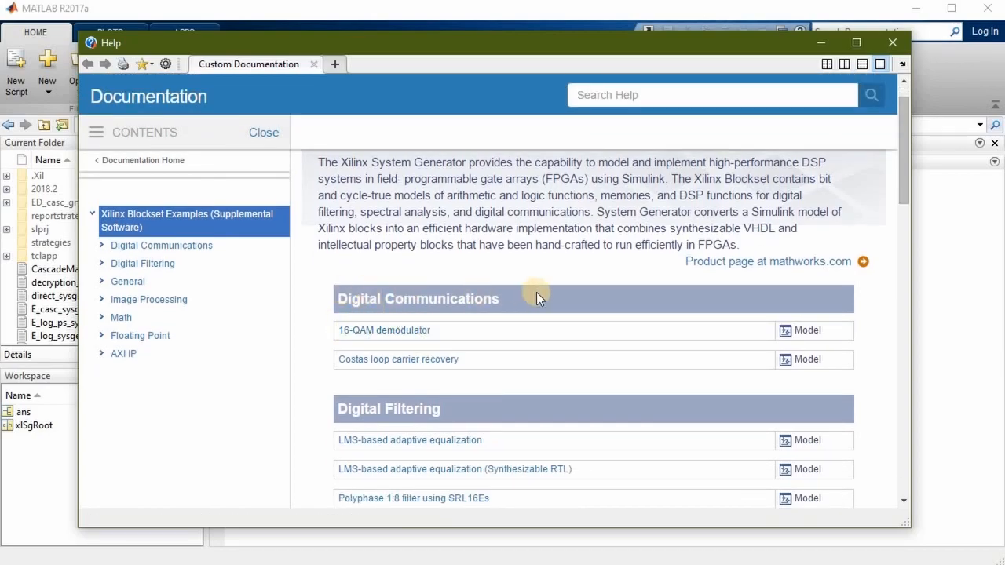
scroll(537, 292, down, 3)
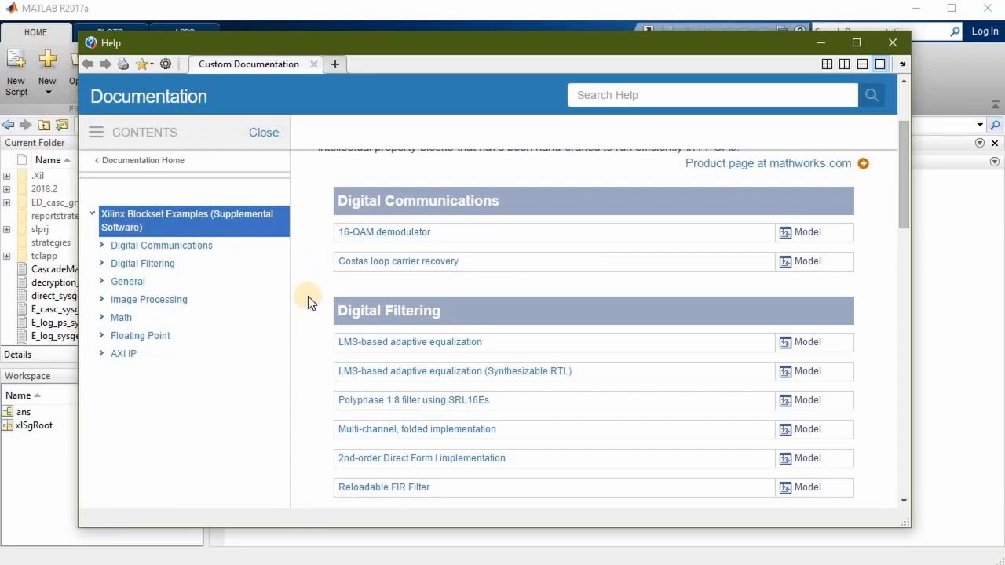
scroll(309, 303, down, 1)
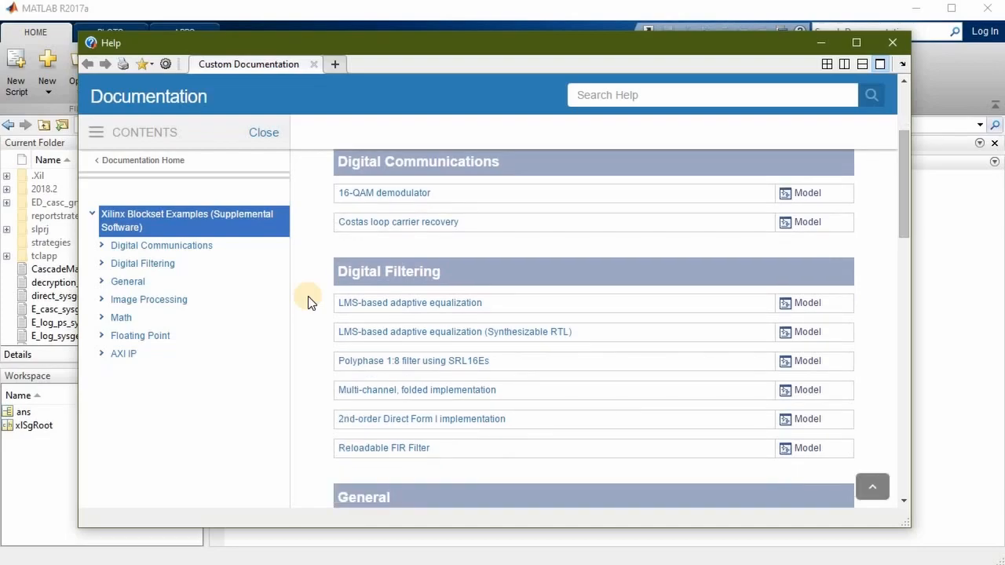
scroll(309, 302, down, 1)
scroll(308, 303, down, 3)
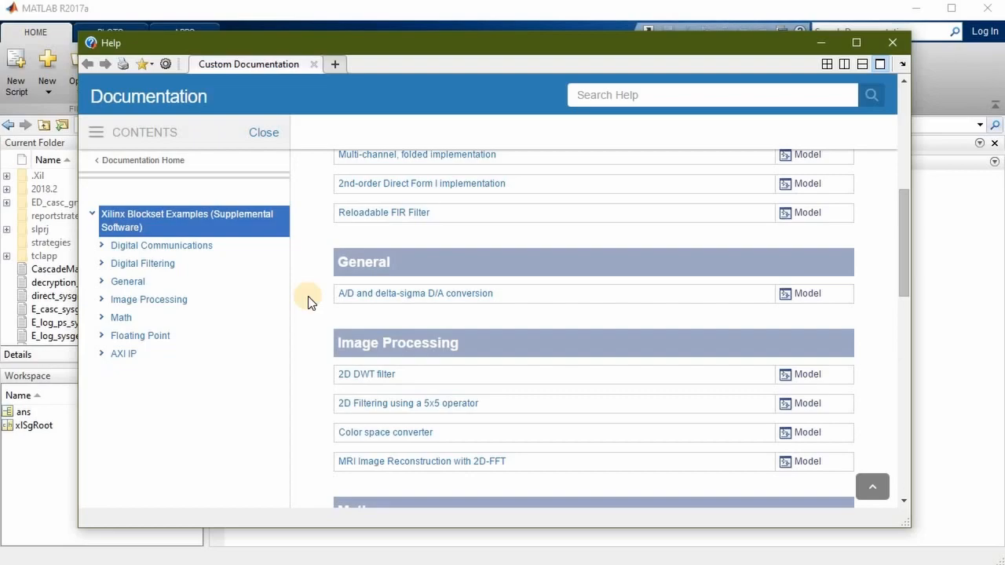
scroll(308, 303, down, 3)
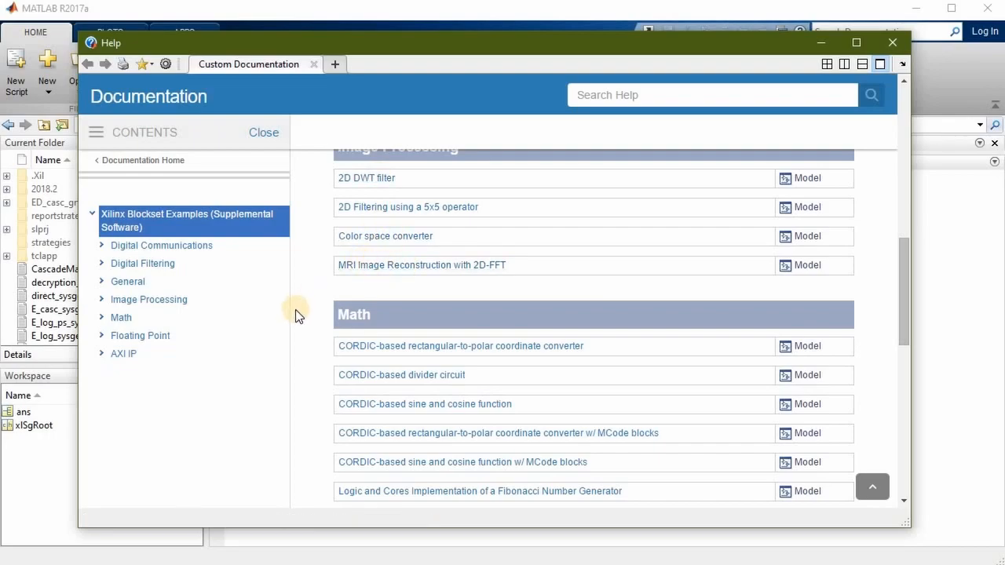
scroll(295, 309, down, 2)
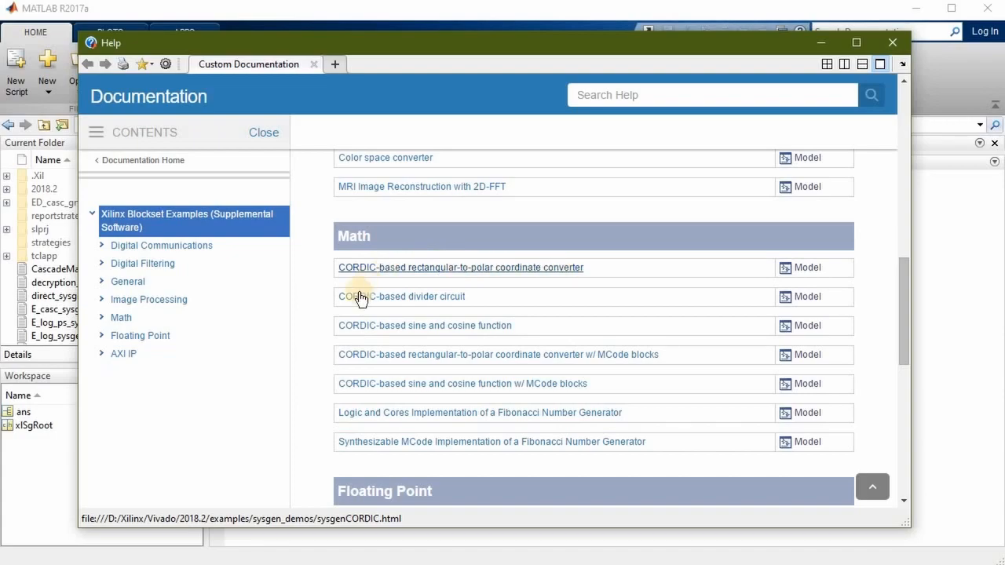
scroll(292, 368, down, 3)
scroll(292, 367, down, 3)
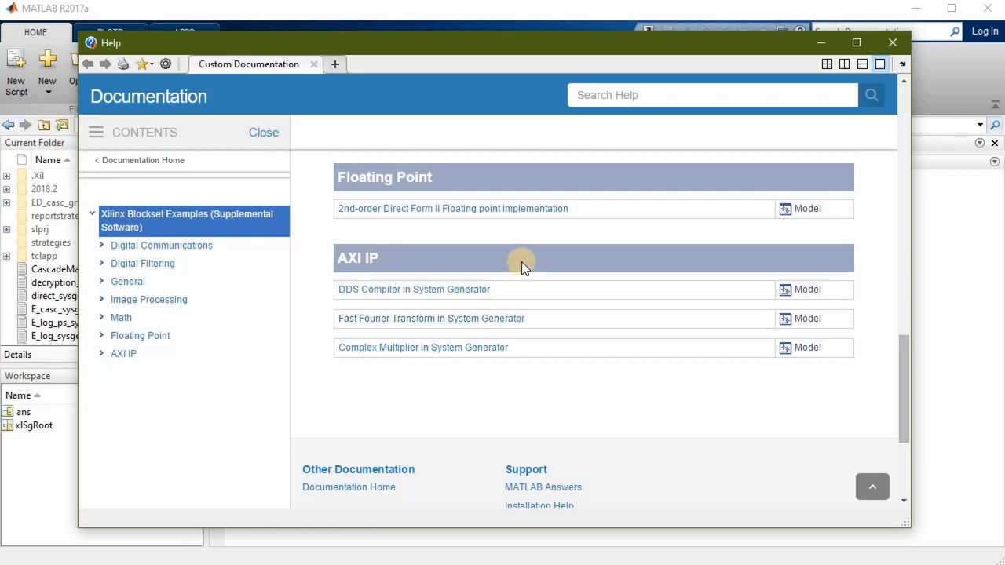
scroll(523, 265, up, 3)
scroll(521, 264, up, 3)
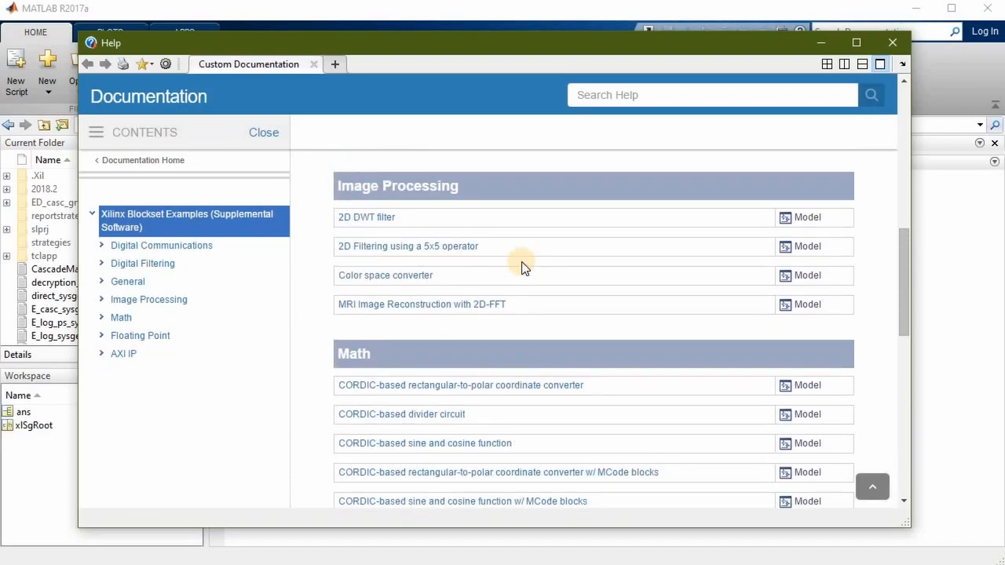
scroll(522, 263, up, 5)
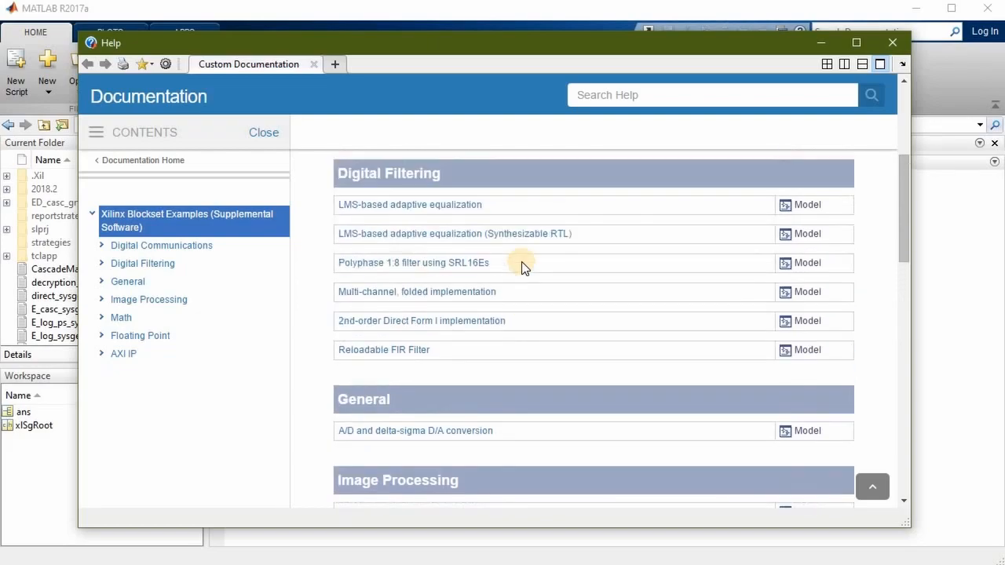
scroll(521, 262, up, 1)
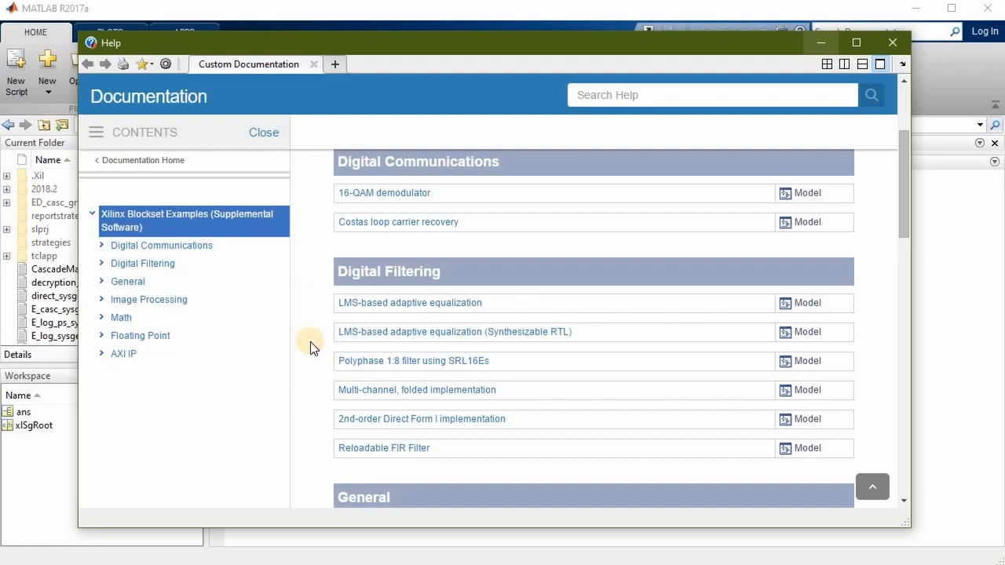
click(900, 43)
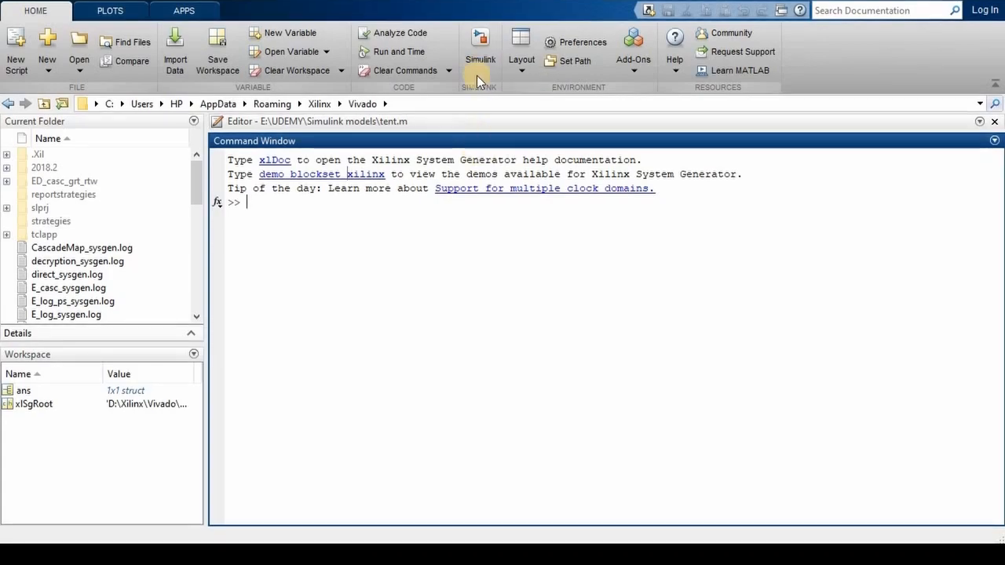
Launch Simulink and open the Library Browser for the SysGenBlock model, collapsing the Simulink library and widening the browser
click(482, 43)
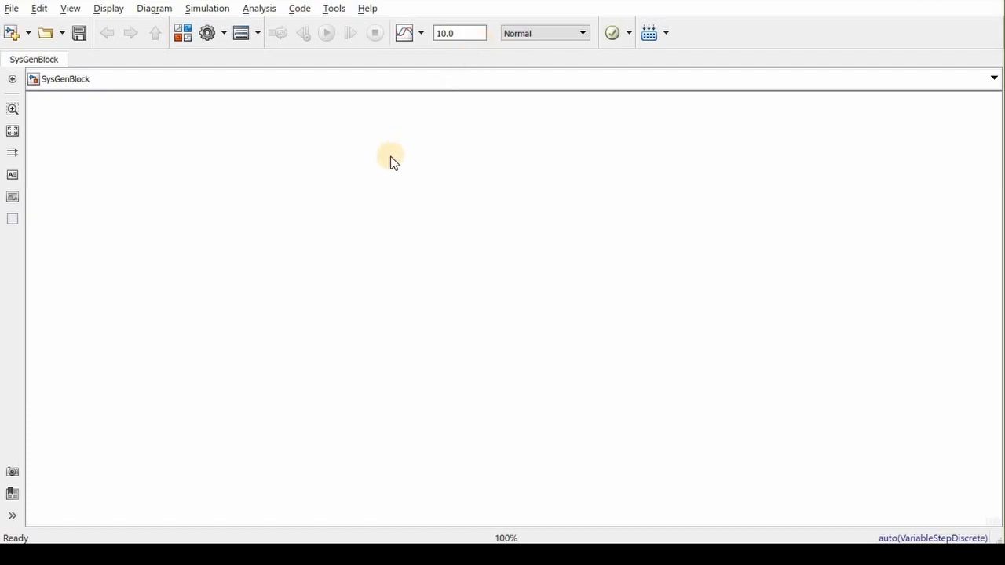
click(184, 31)
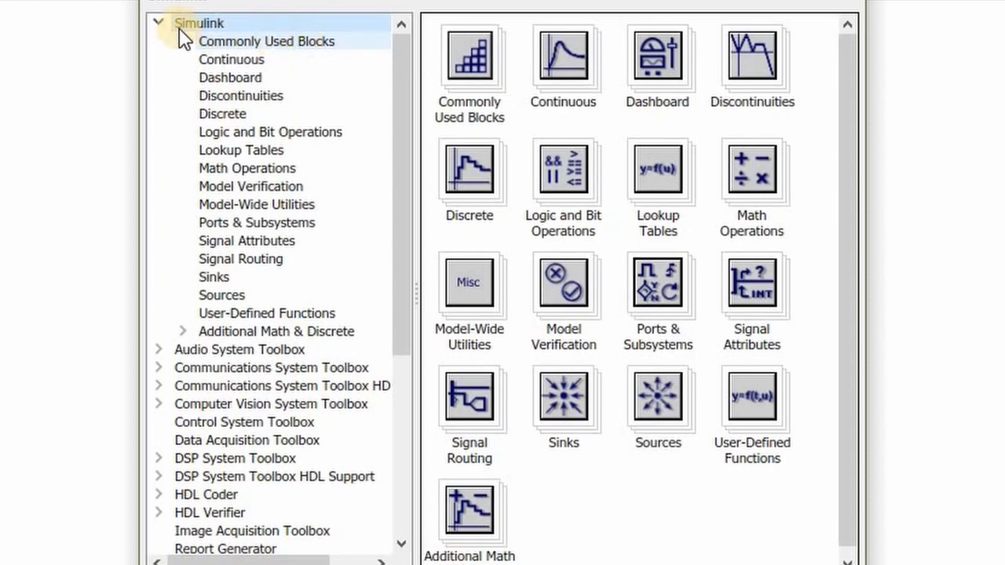
click(158, 23)
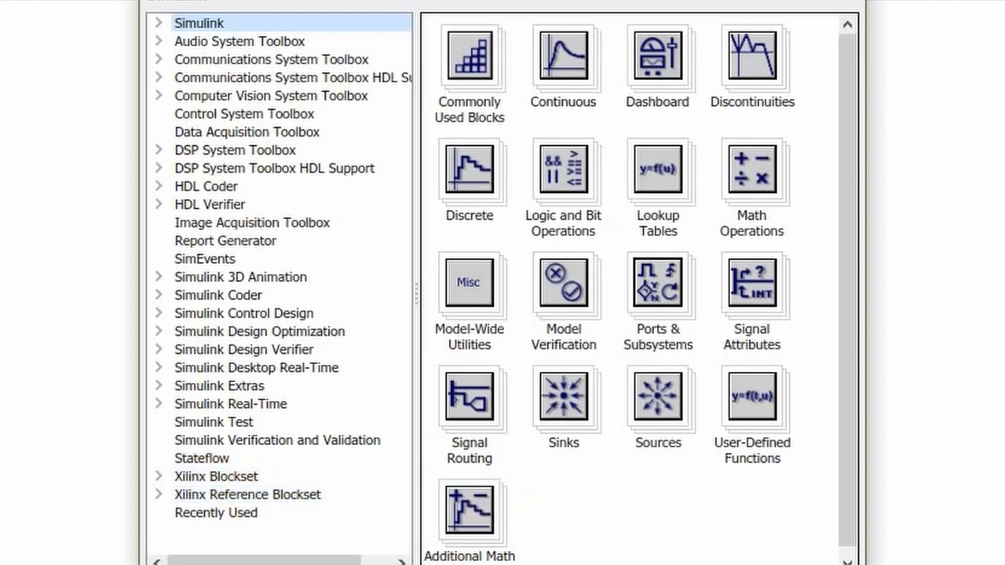
drag(866, 564, 1004, 564)
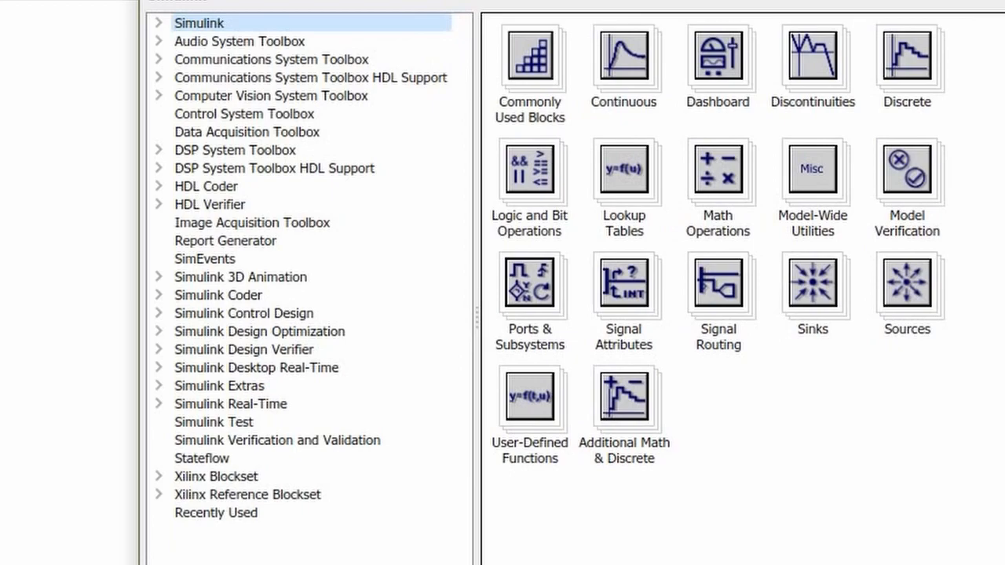
Expand the Xilinx Blockset library and look through the blocks in its Math category
click(296, 481)
click(160, 477)
scroll(336, 449, down, 3)
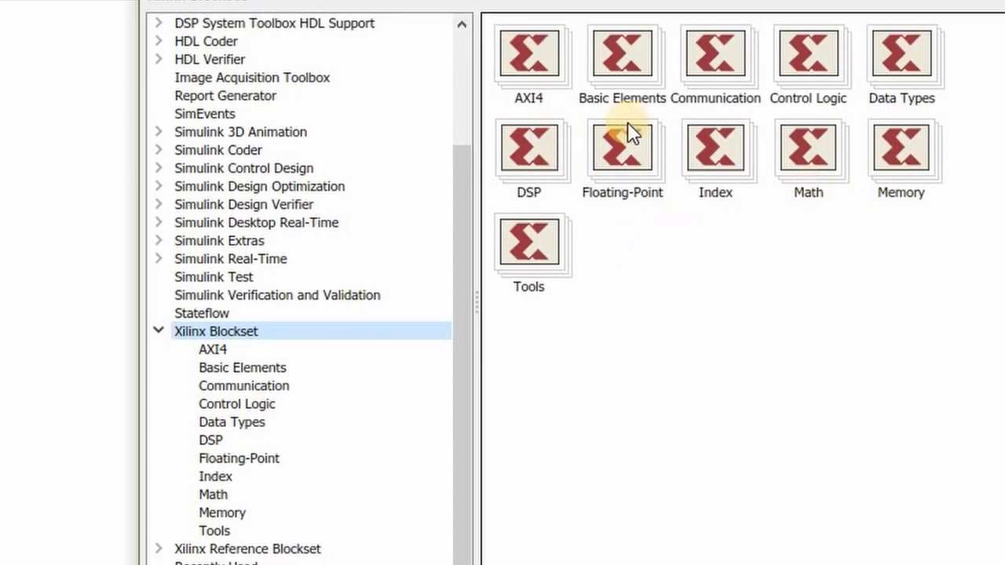
click(809, 173)
double_click(809, 173)
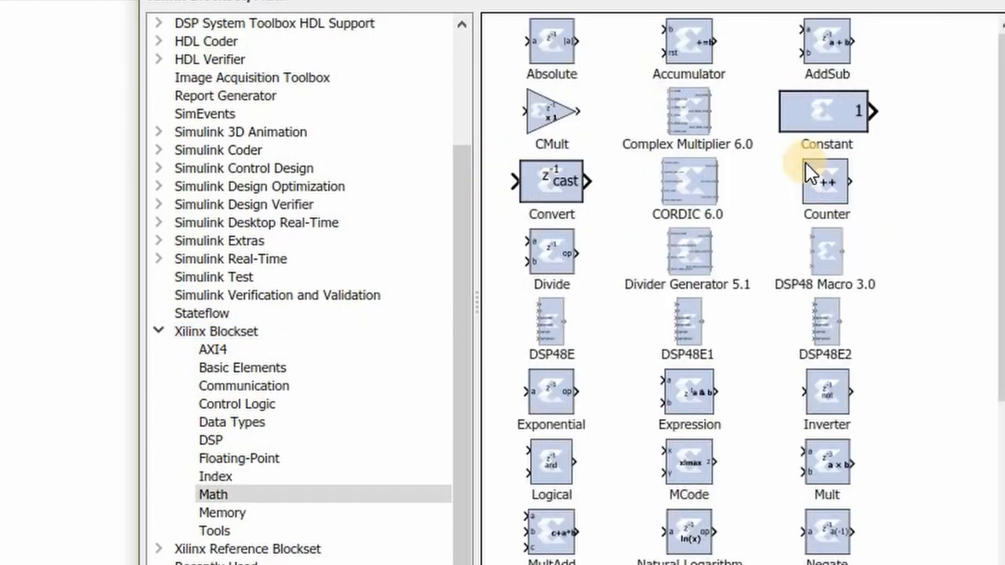
drag(996, 177, 995, 330)
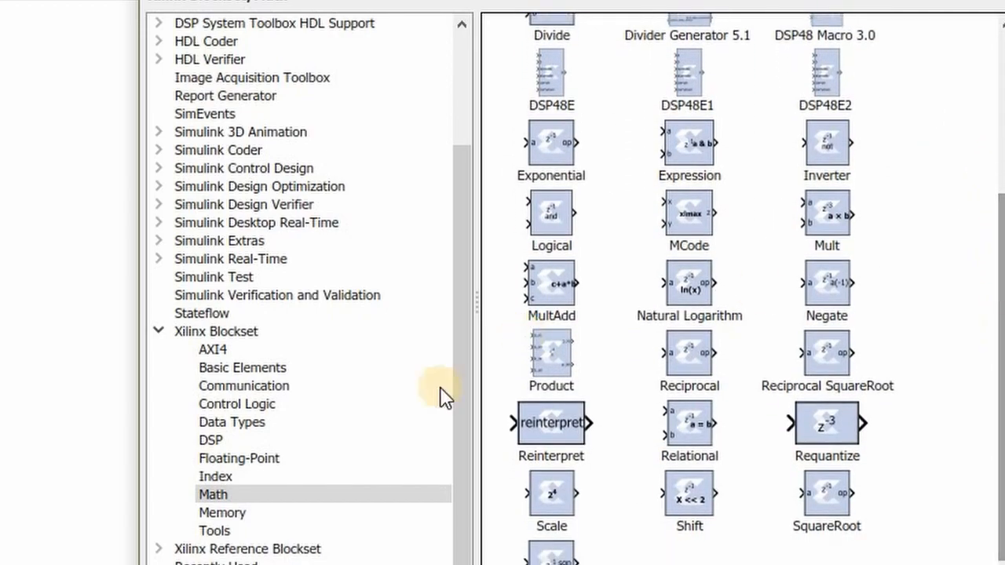
Look through the Math and DSP blocks of the Xilinx Reference Blockset and the AXI4 blocks of the Xilinx Blockset
click(280, 549)
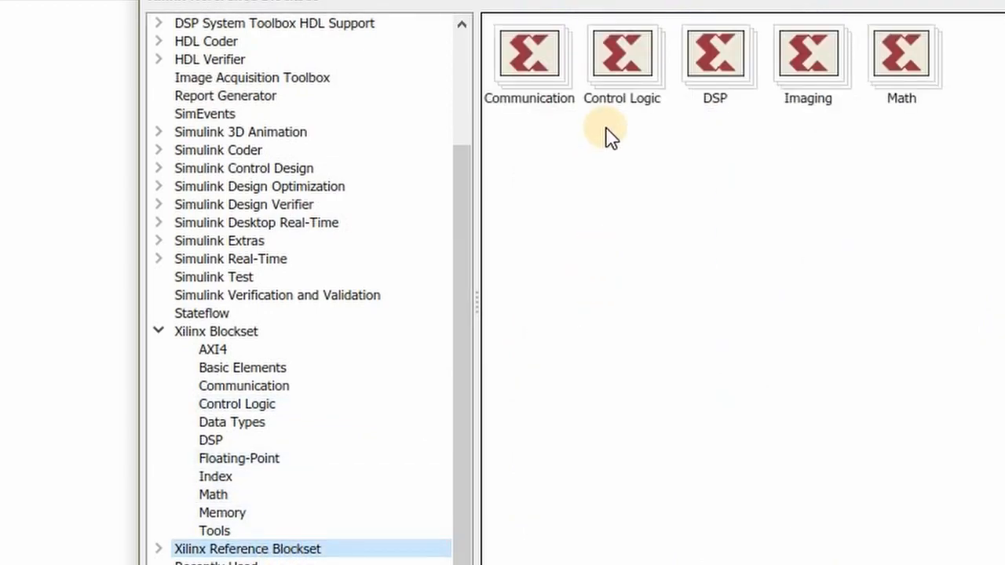
click(883, 73)
click(883, 72)
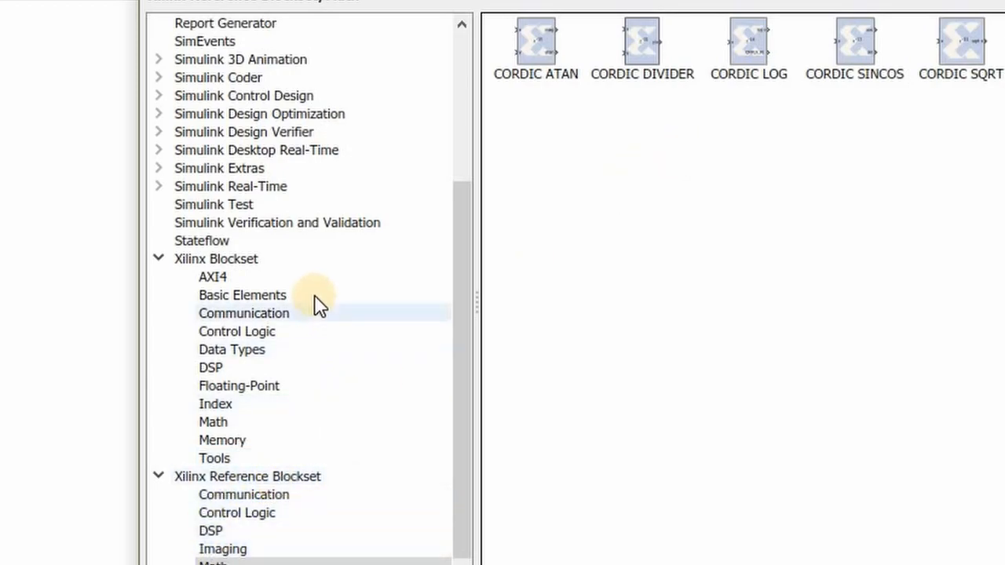
click(284, 531)
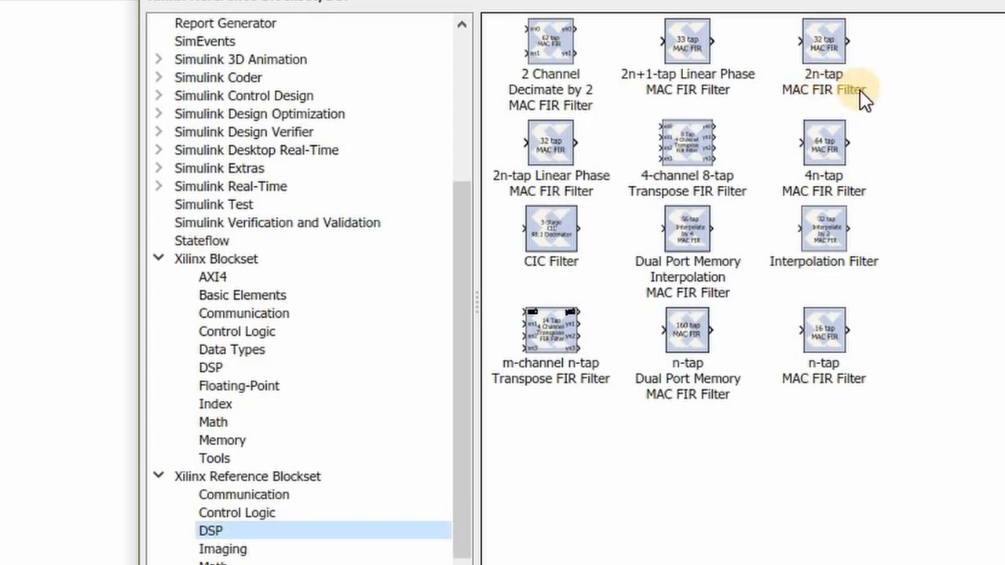
mouse_move(861, 93)
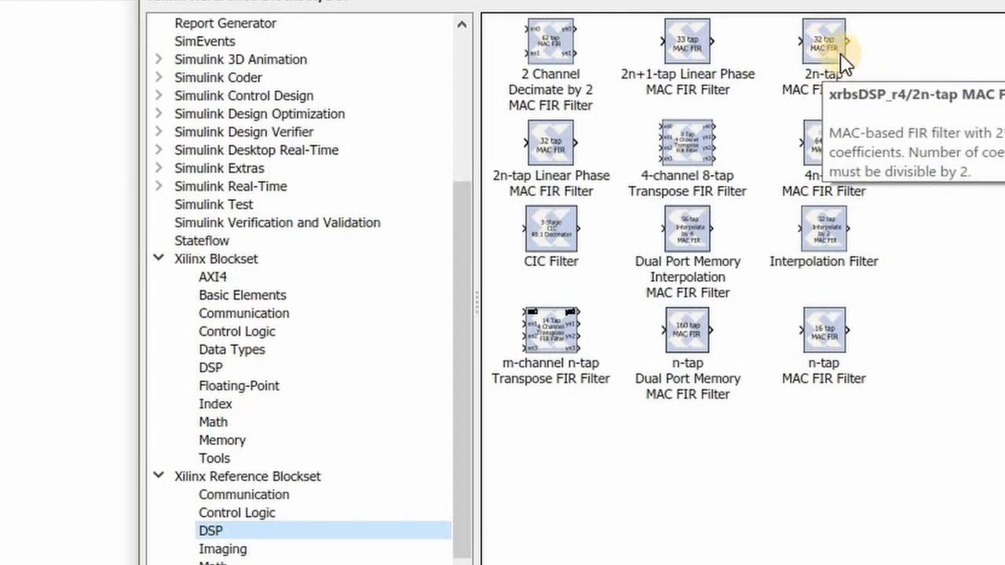
mouse_move(834, 71)
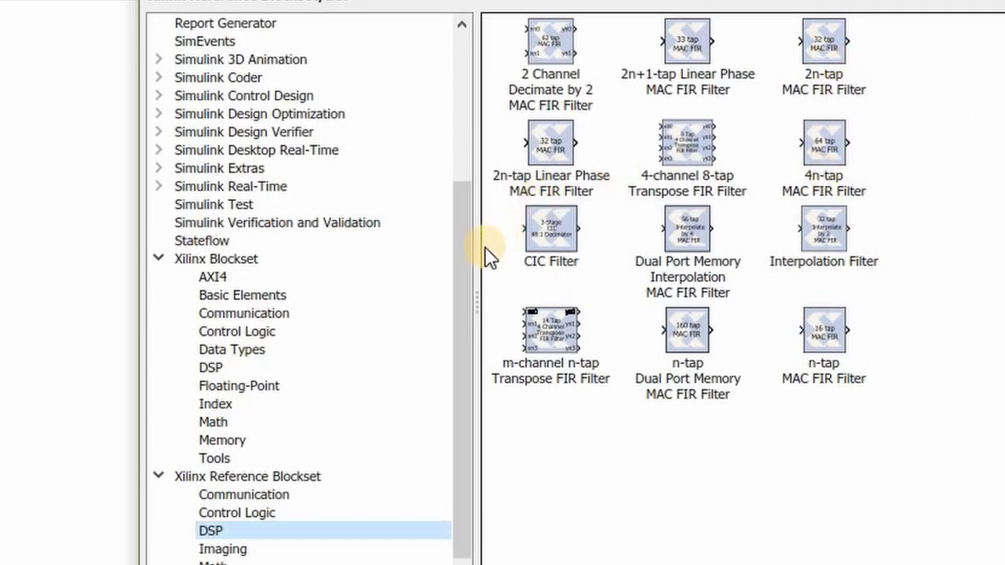
click(379, 281)
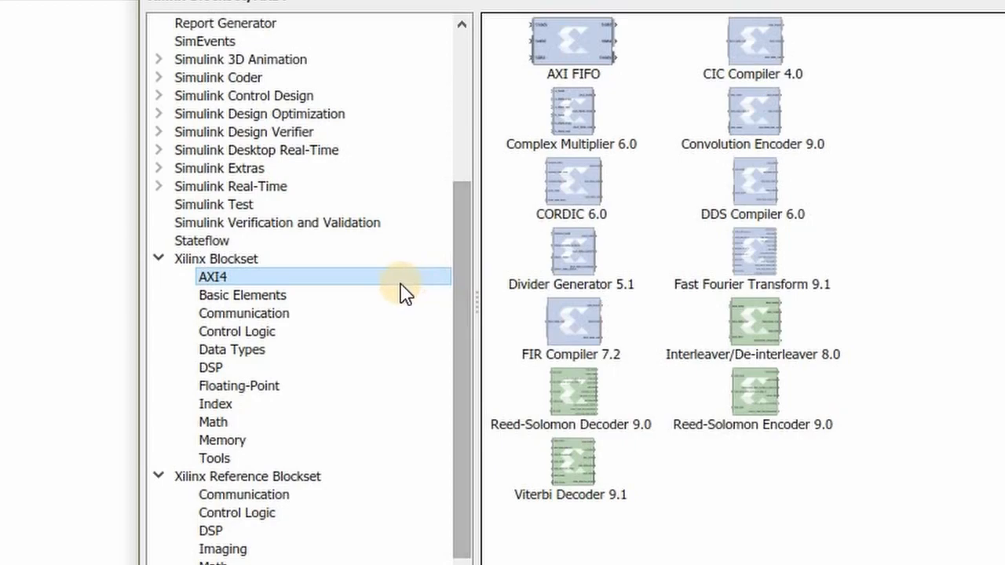
Add the System Generator block from the Xilinx Blockset's Basic Elements to the middle of the SysGenBlock model
click(385, 298)
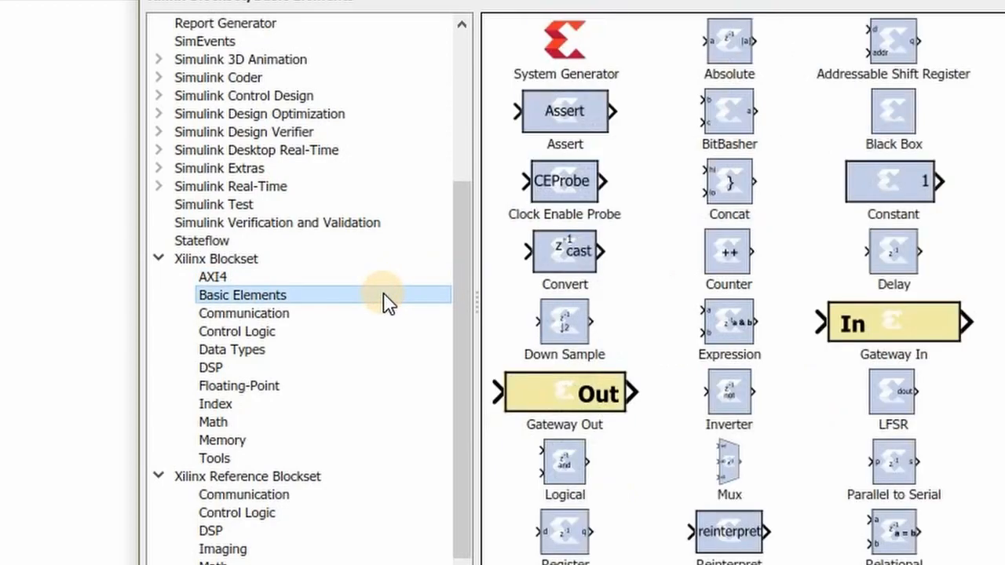
click(572, 49)
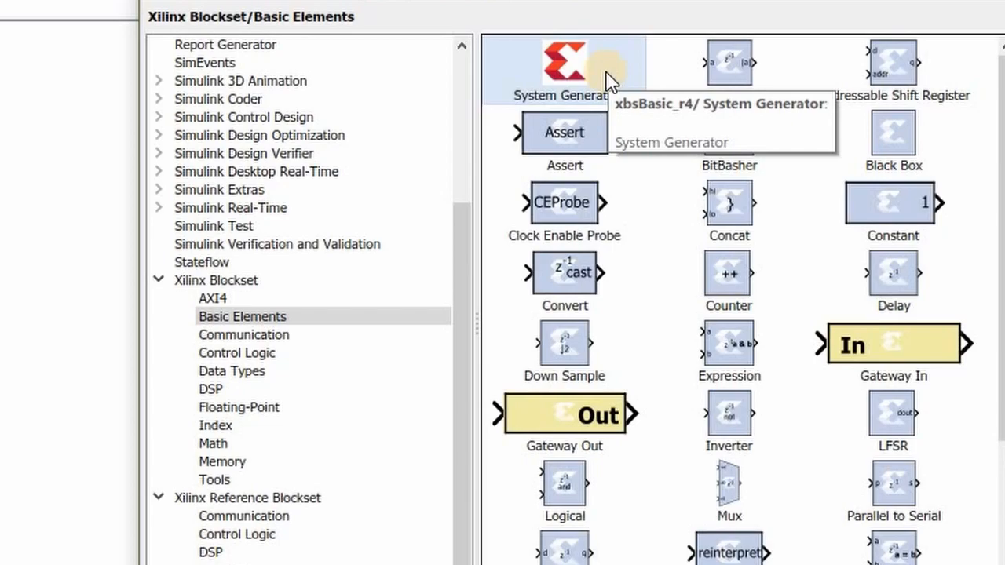
drag(609, 78, 76, 275)
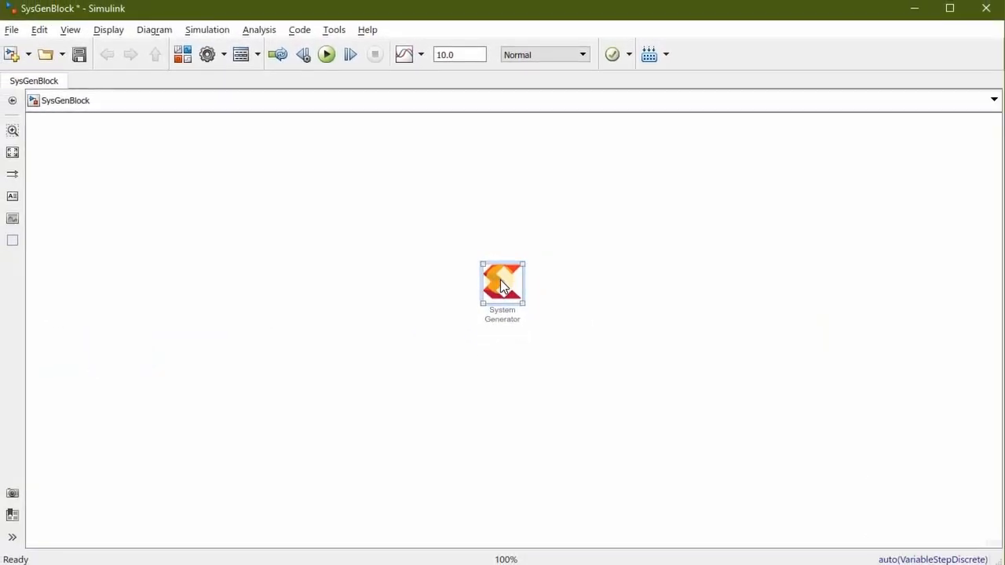
scroll(501, 279, up, 2)
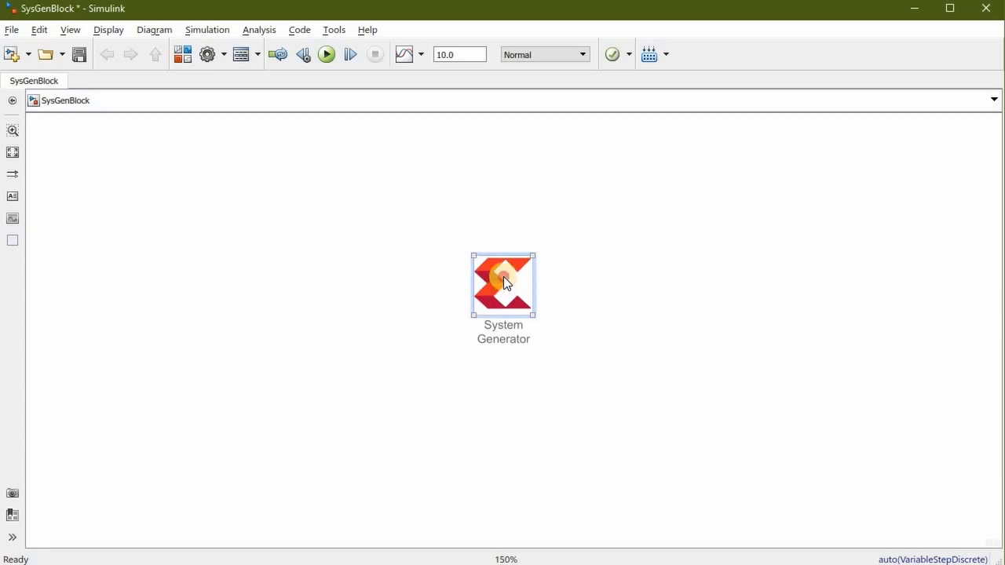
Open the System Generator block's settings, view the Clocking and General pages, and return to the Compilation settings
double_click(504, 277)
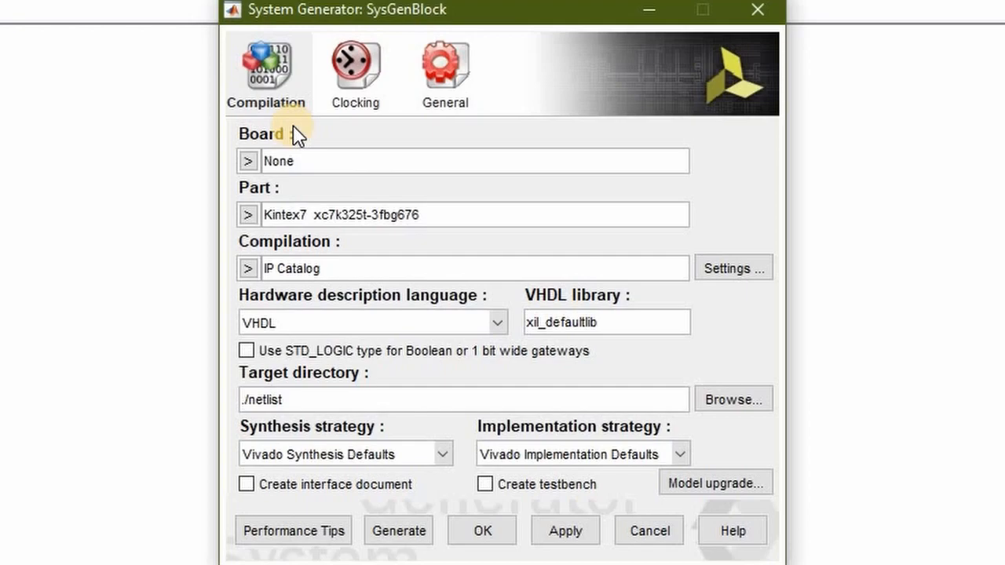
click(356, 69)
click(463, 75)
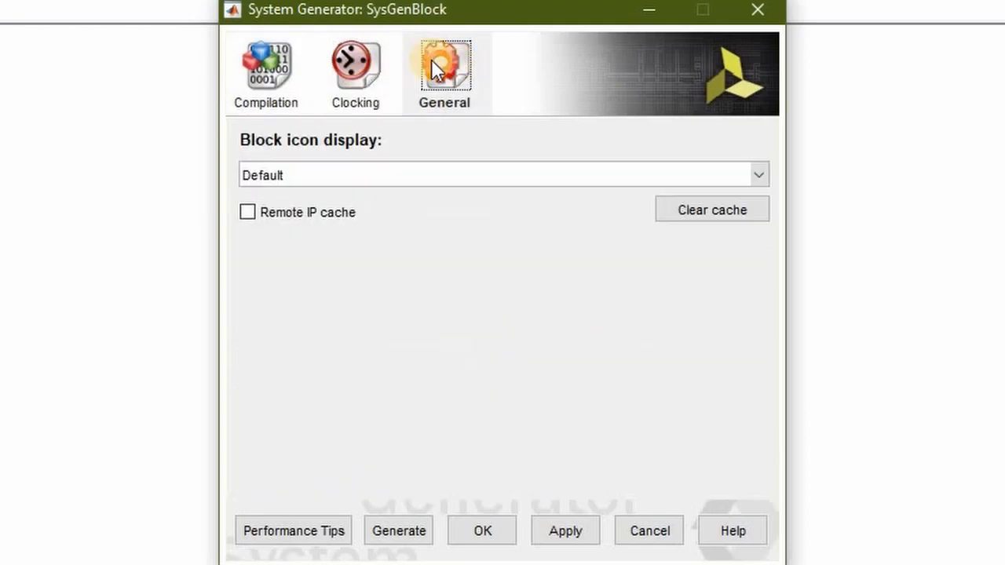
click(254, 54)
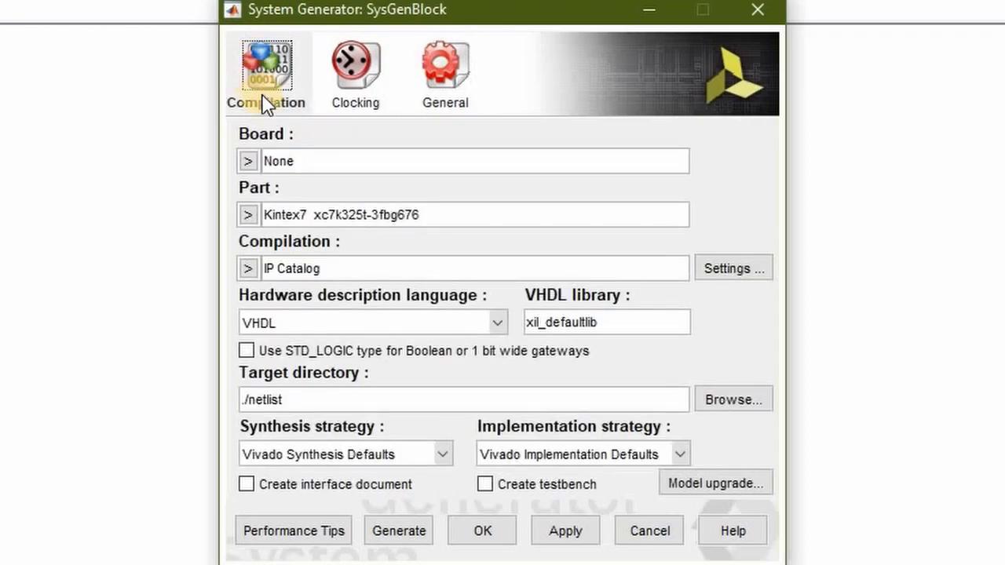
Examine the available target boards and FPGA part families, including the speed grades of the xc7s100 part, without choosing one
click(248, 162)
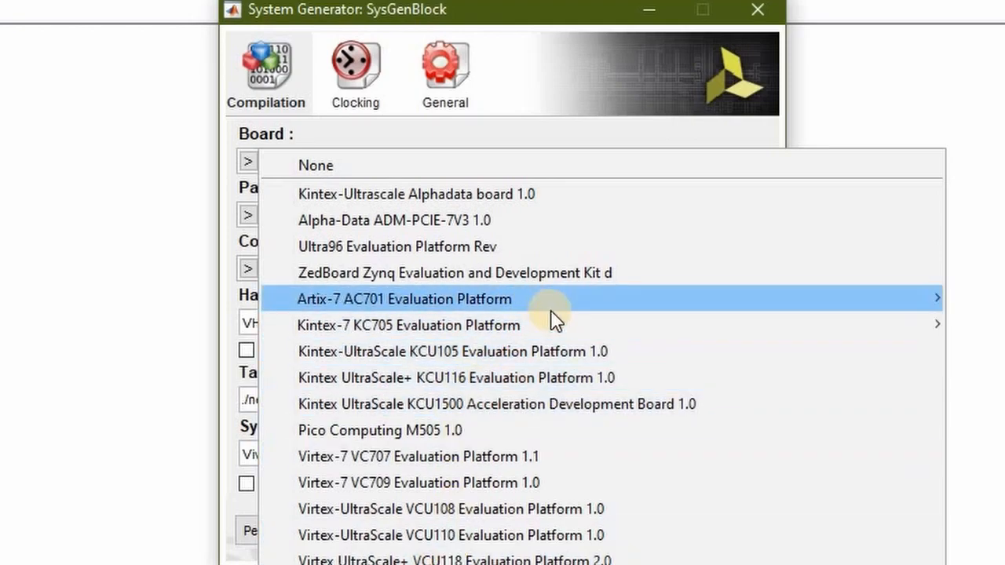
mouse_move(551, 313)
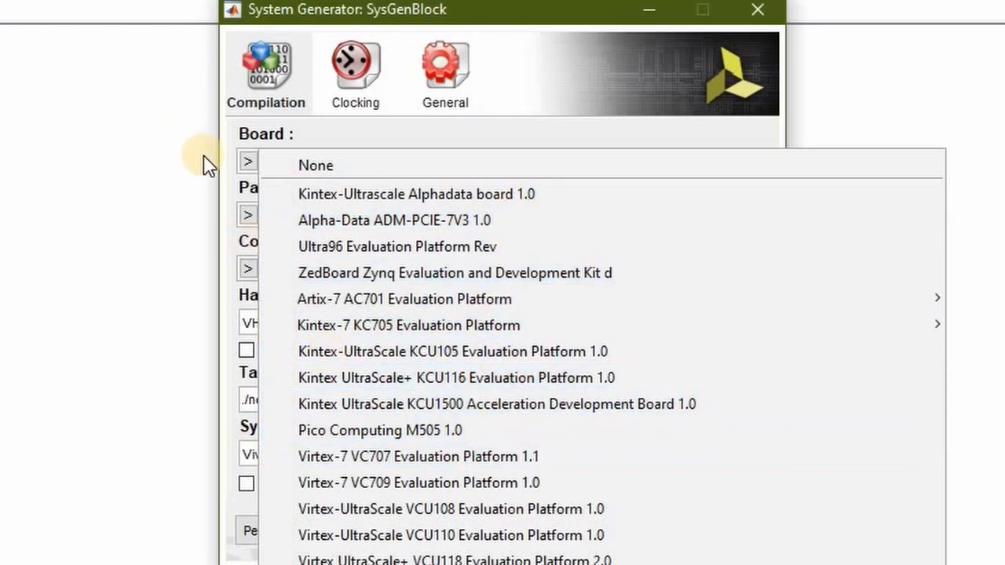
click(235, 191)
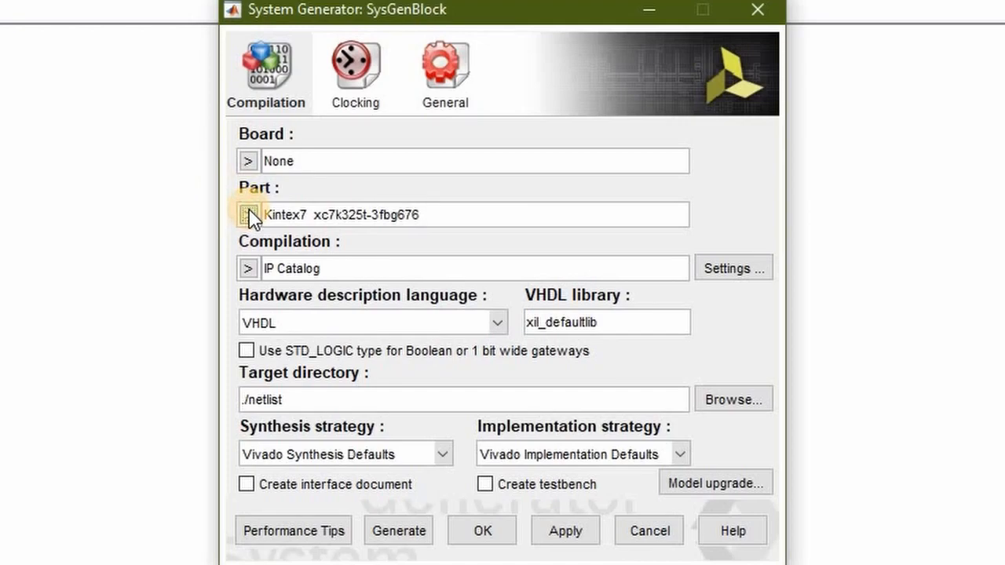
click(250, 215)
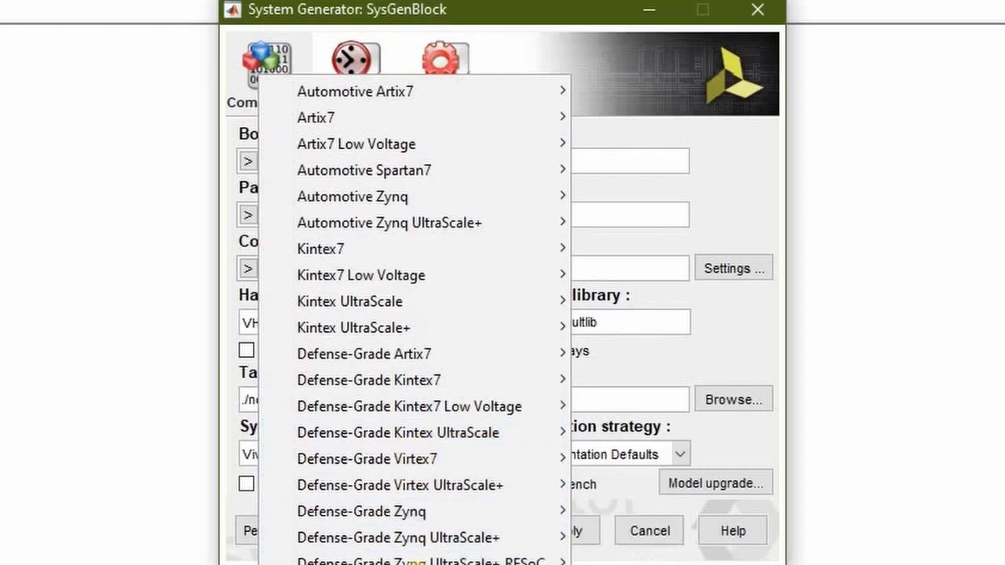
mouse_move(416, 564)
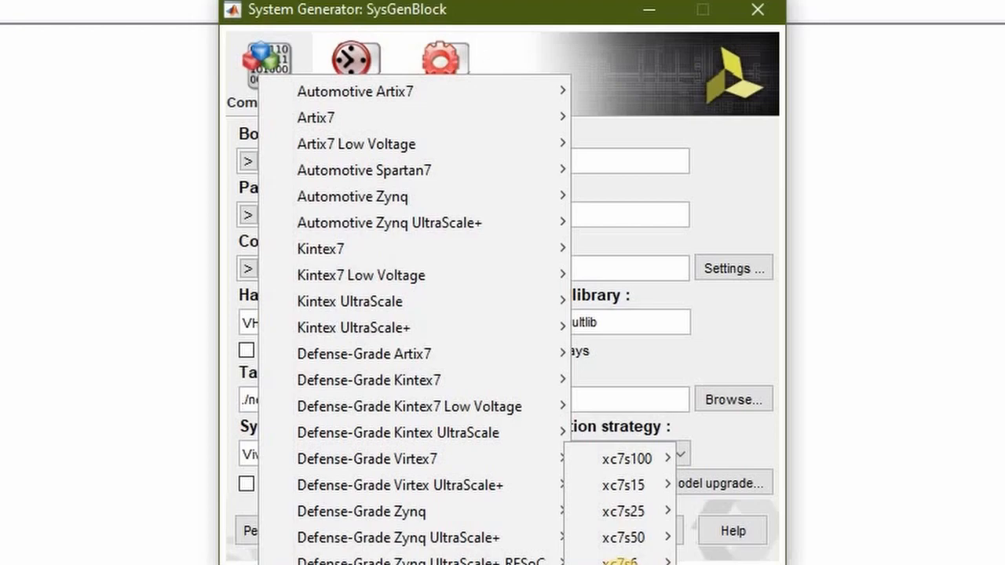
mouse_move(628, 459)
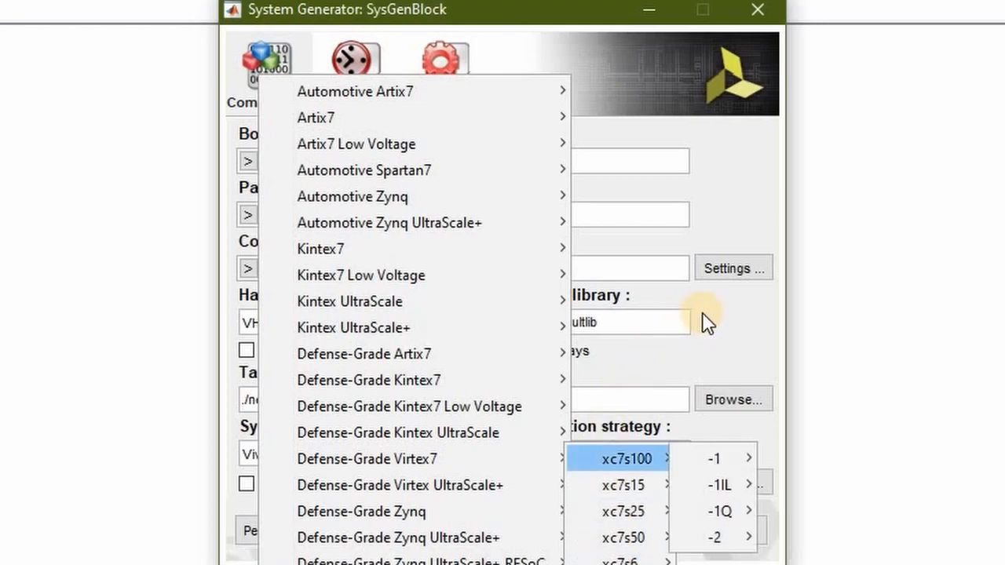
click(707, 322)
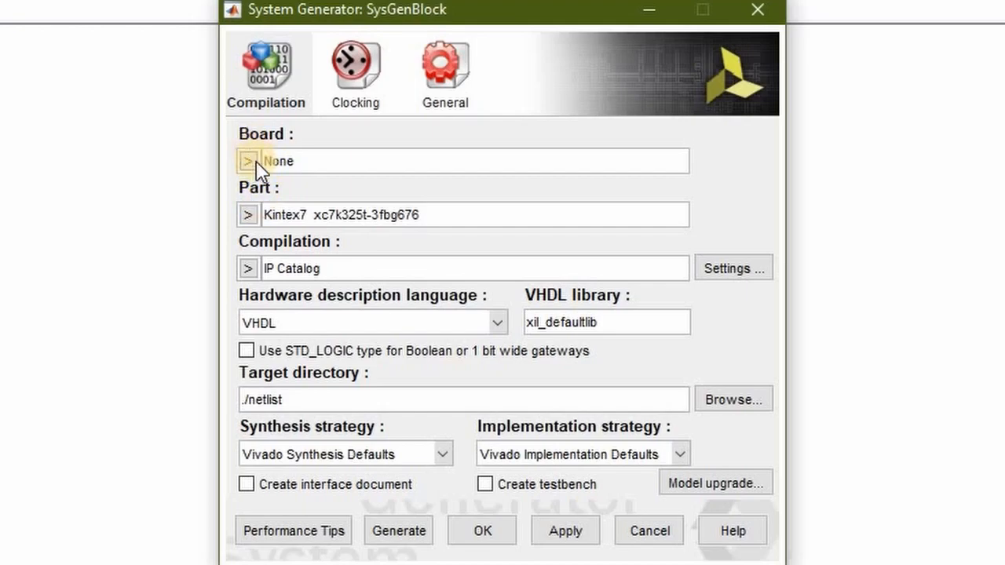
click(249, 217)
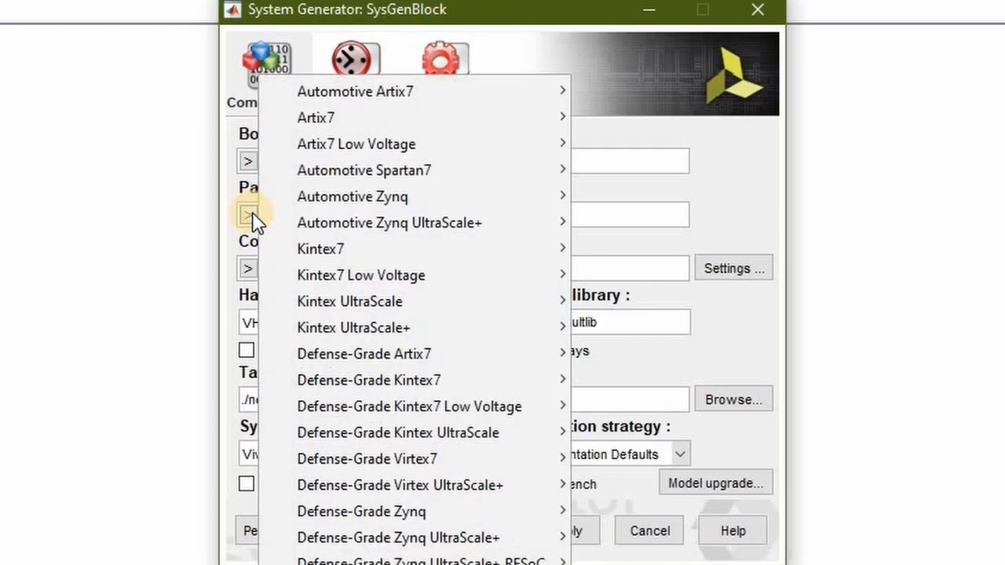
click(703, 213)
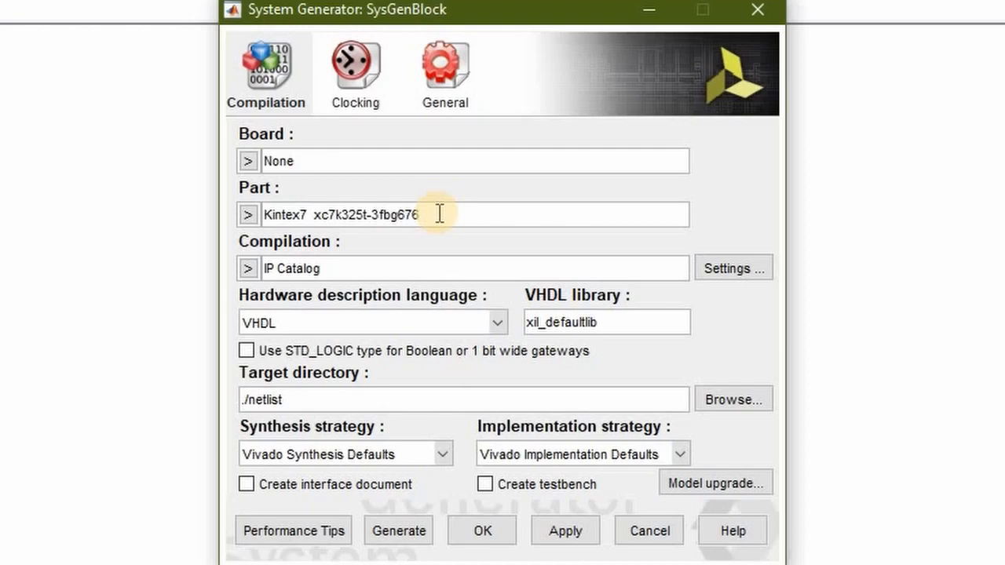
Set the target board to Ultra96 Evaluation Platform Rev and the compilation type to HDL Netlist
click(249, 161)
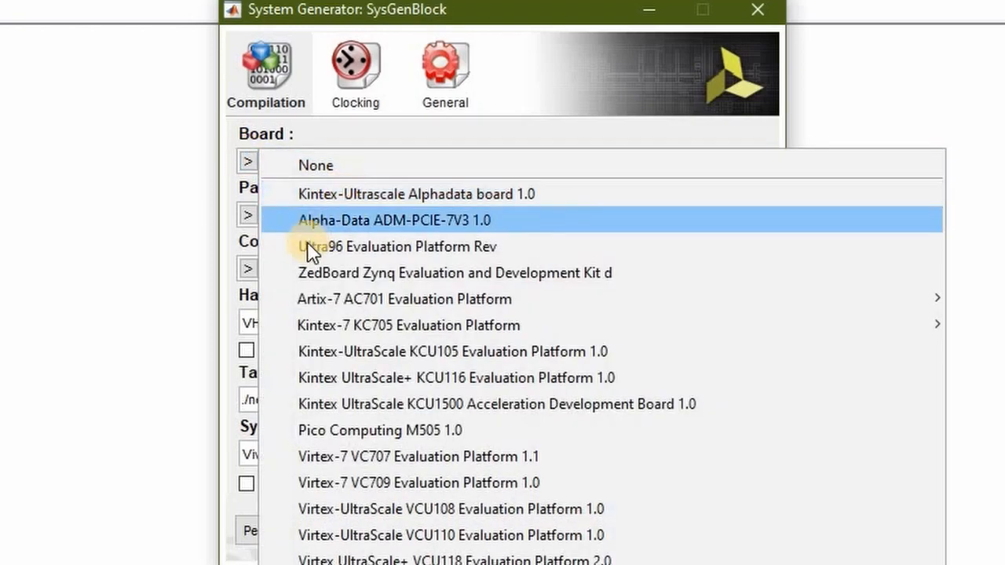
click(510, 240)
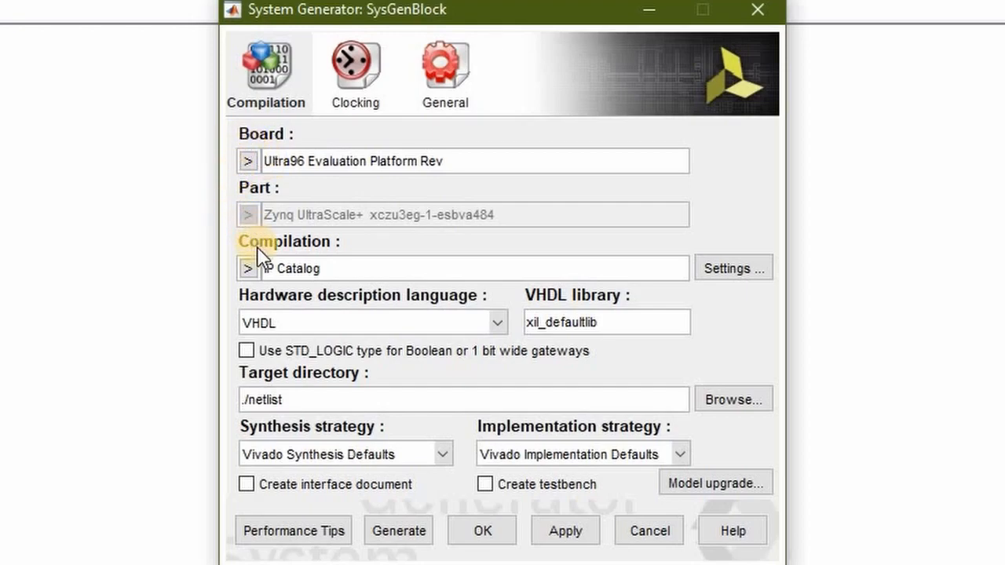
click(249, 269)
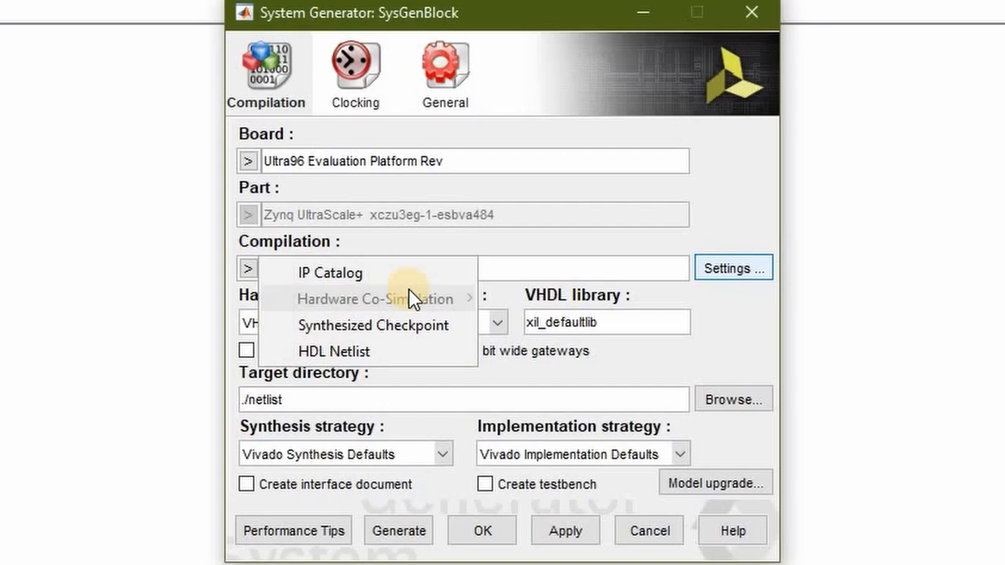
click(369, 275)
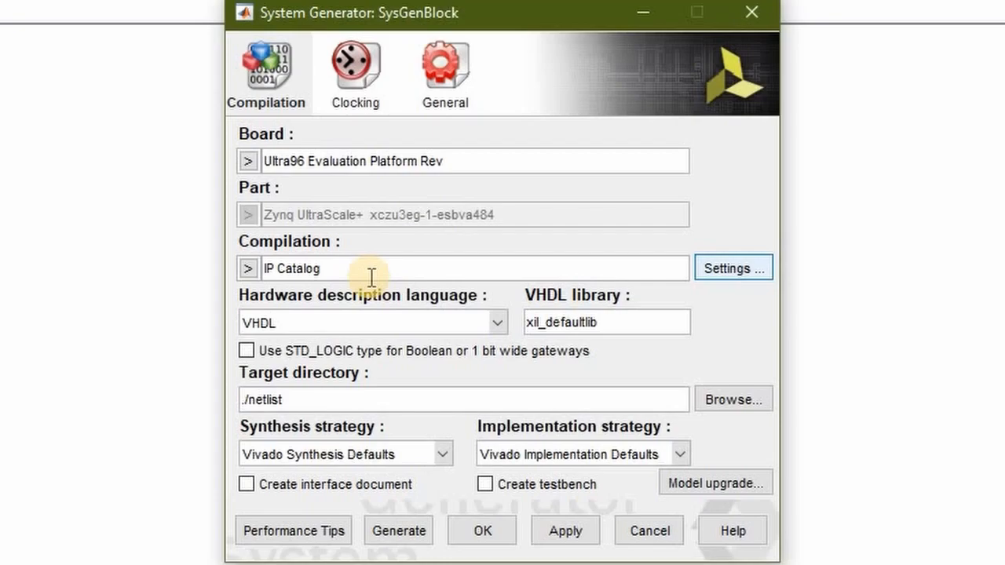
click(307, 266)
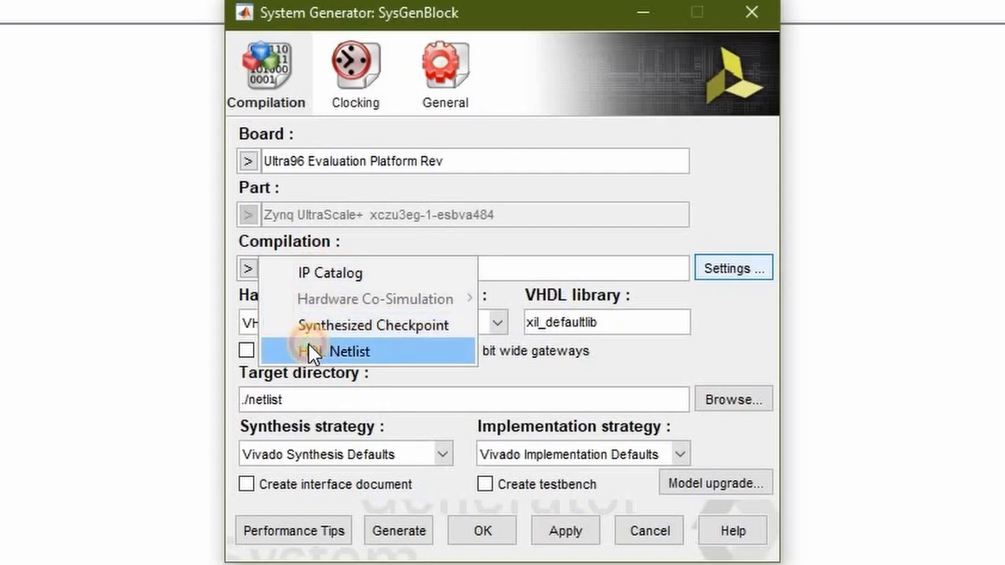
click(310, 272)
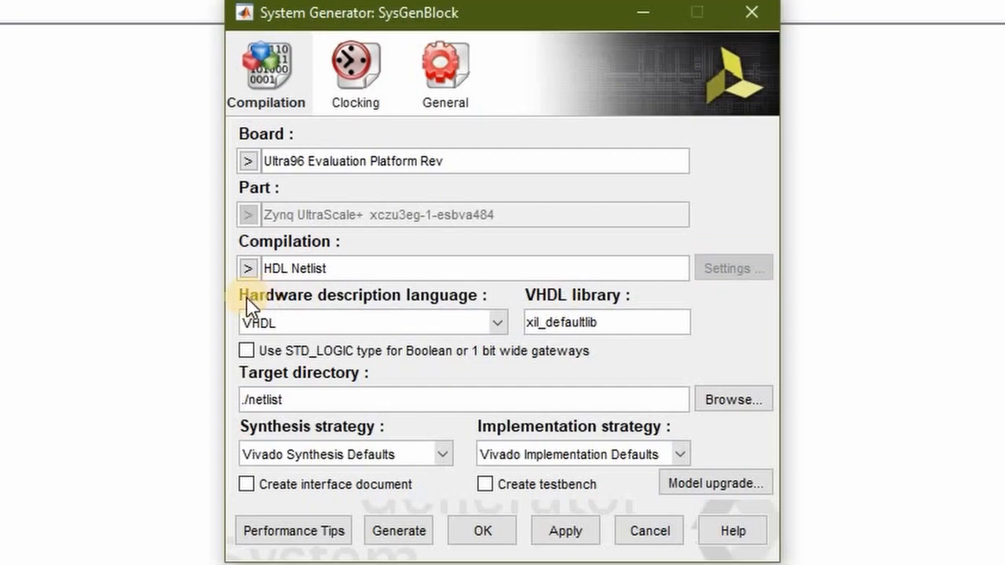
Switch the hardware description language to Verilog and back to VHDL
click(498, 322)
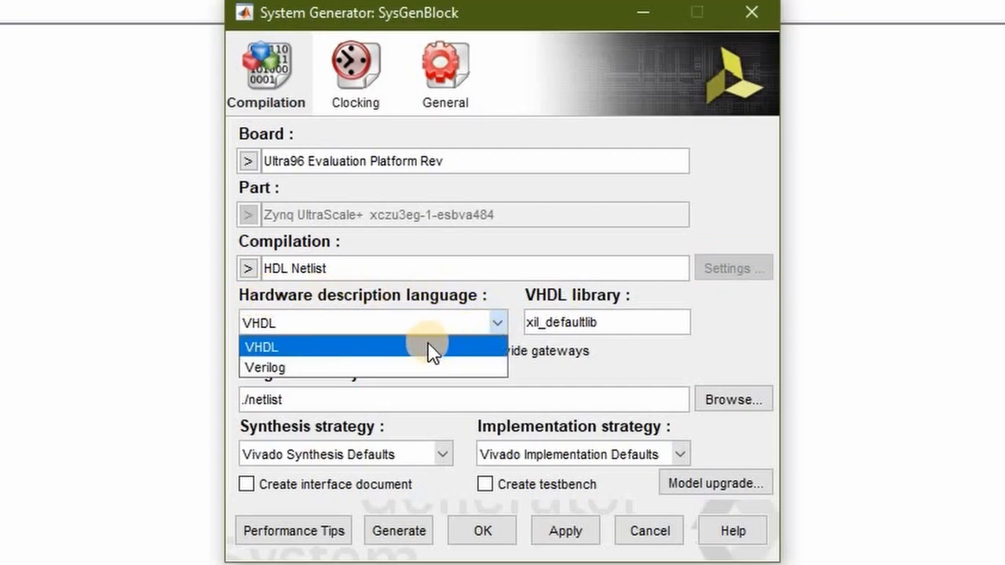
click(427, 366)
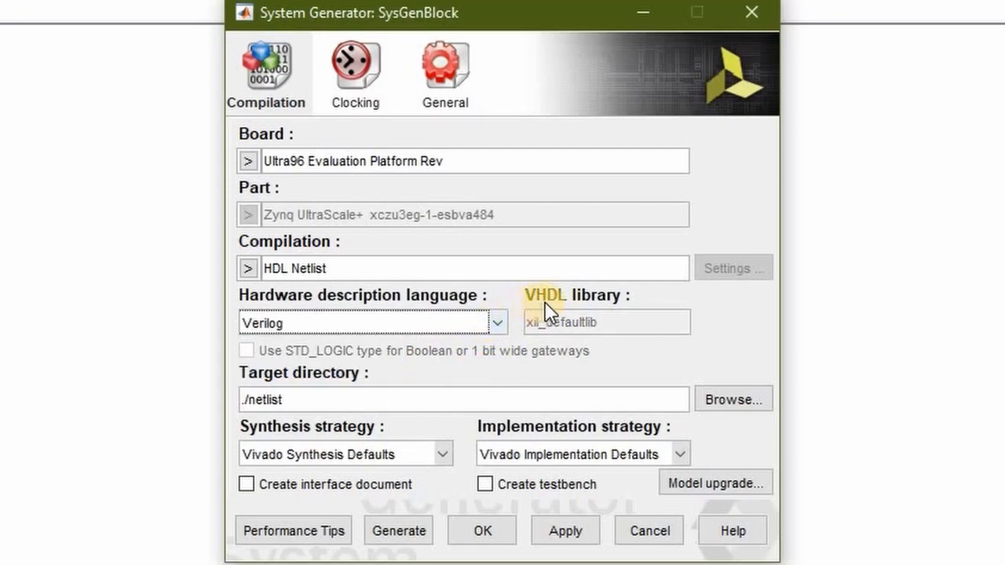
click(501, 323)
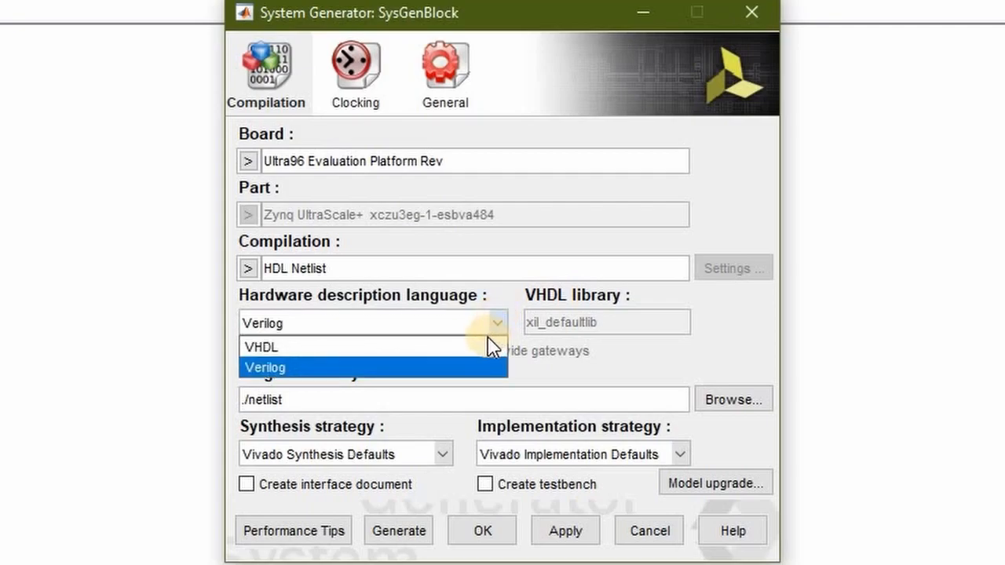
click(483, 346)
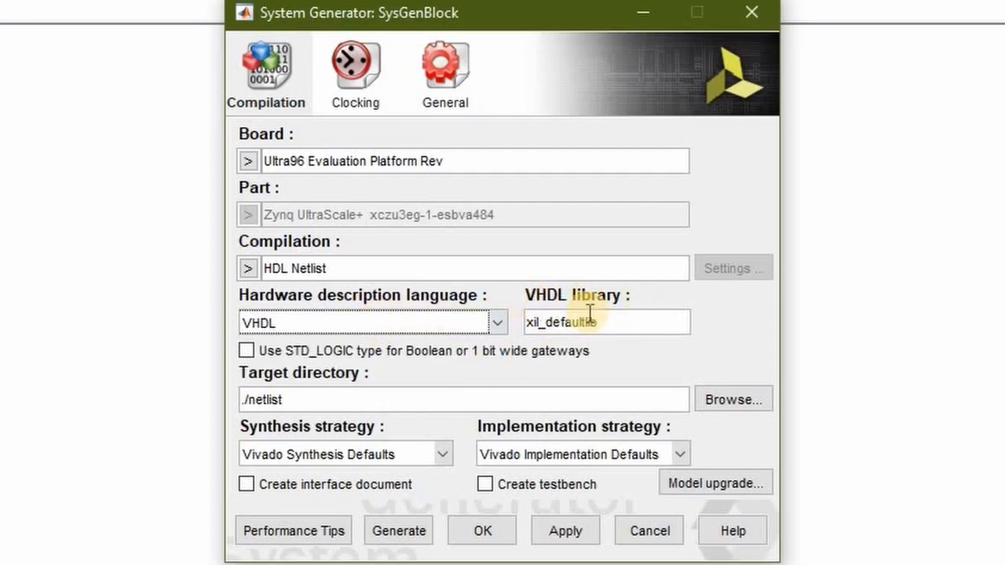
Check the VHDL library name and view the available synthesis strategies, keeping Vivado Synthesis Defaults
click(526, 326)
drag(526, 326, 612, 325)
click(612, 326)
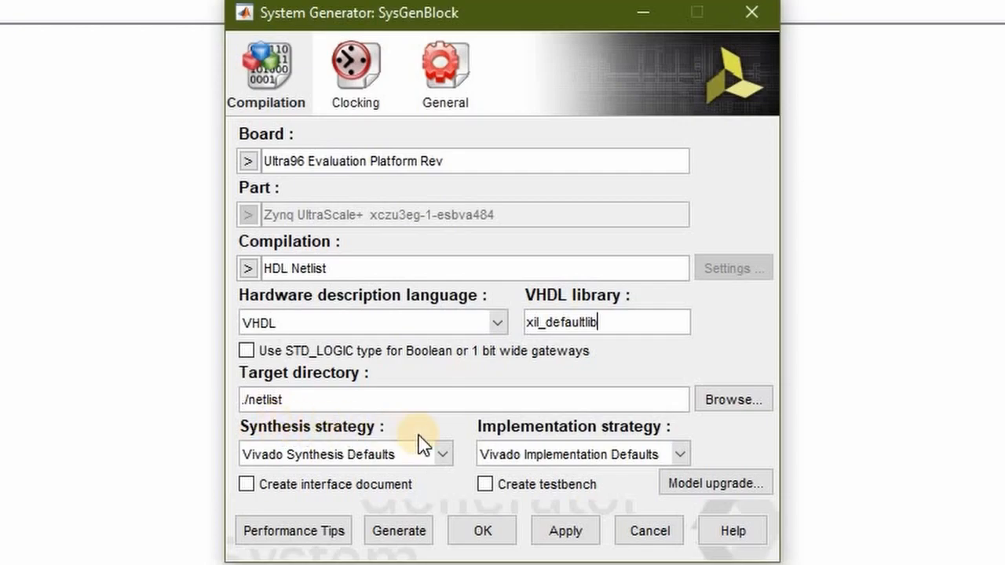
click(446, 457)
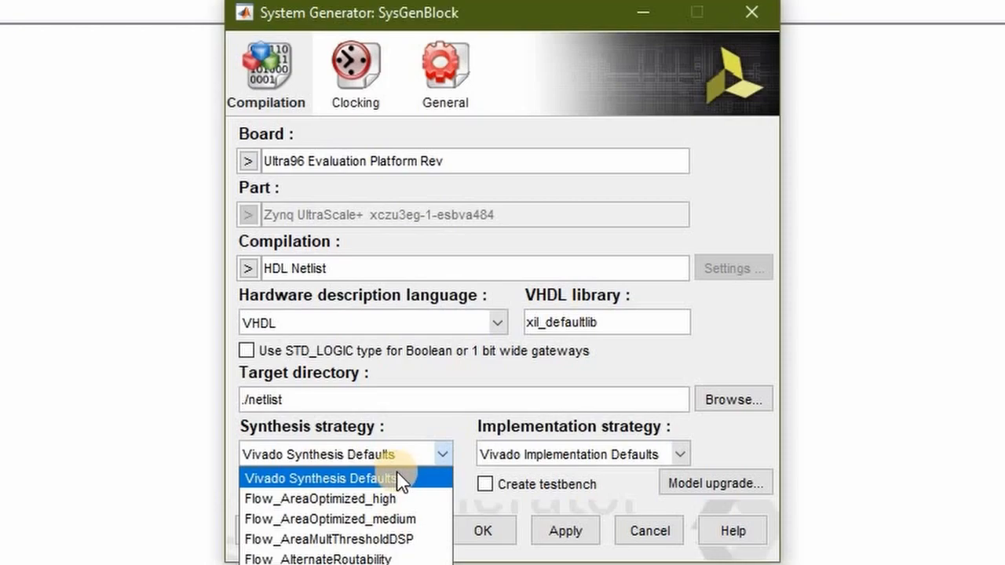
click(416, 476)
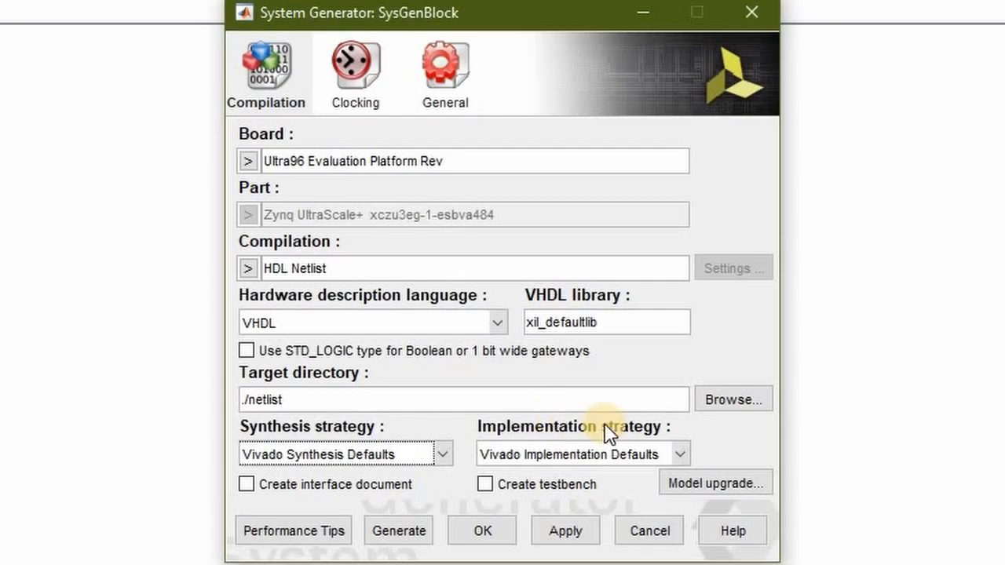
View the available implementation strategies down to the congestion, area, power and flow options, without choosing a different one
click(680, 454)
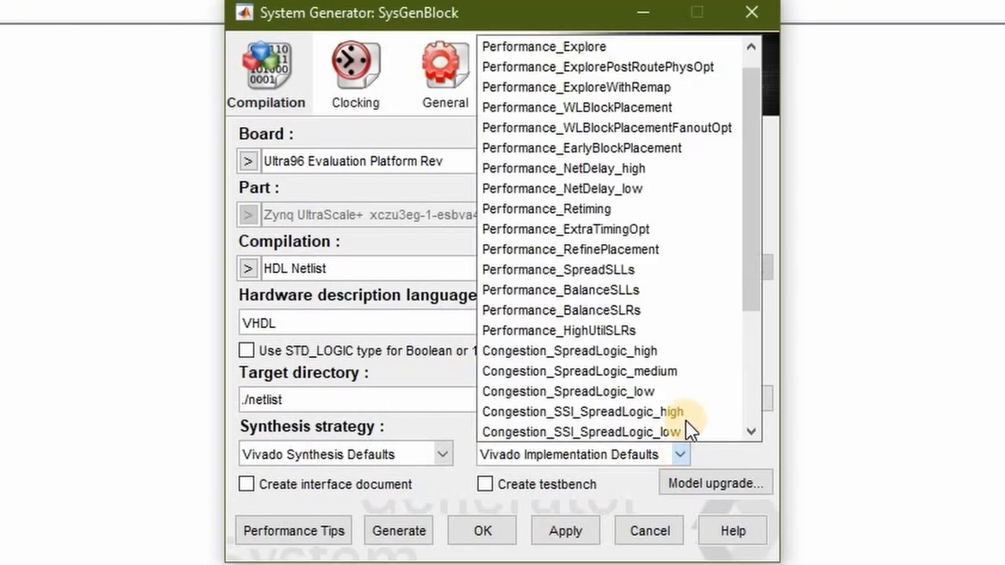
drag(752, 280, 750, 319)
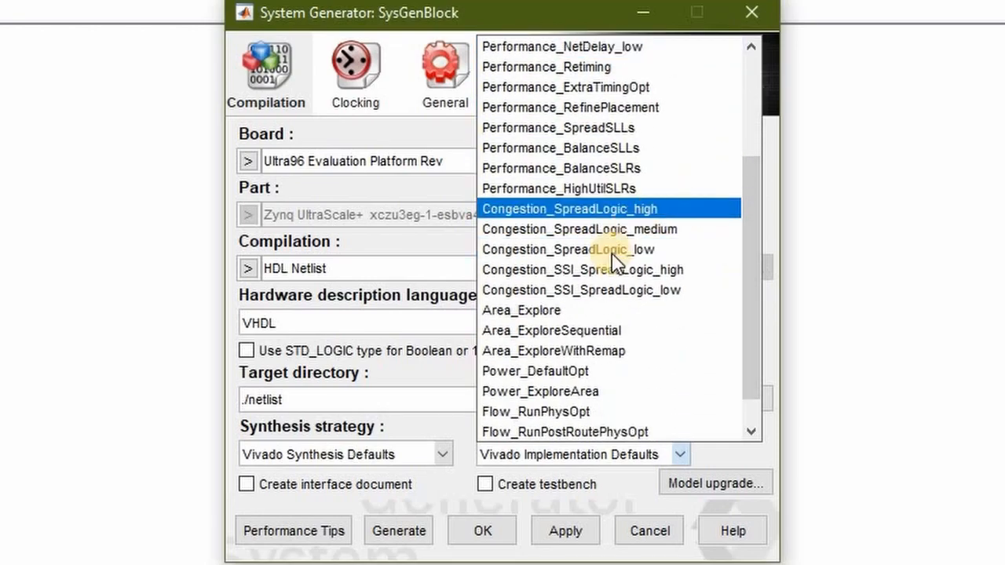
click(718, 446)
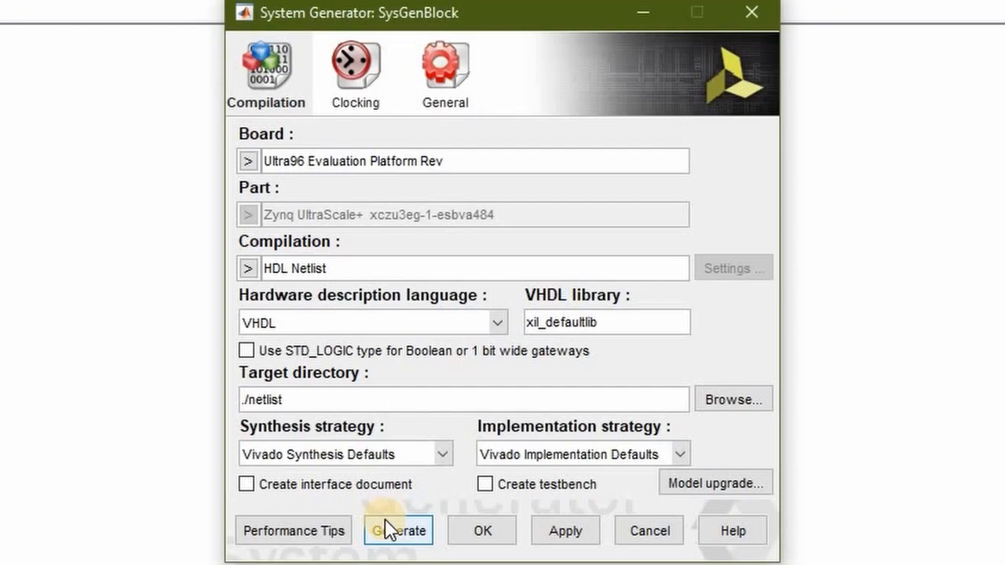
Review the available compilation types without changing the selection, and enable creation of the interface document
click(248, 271)
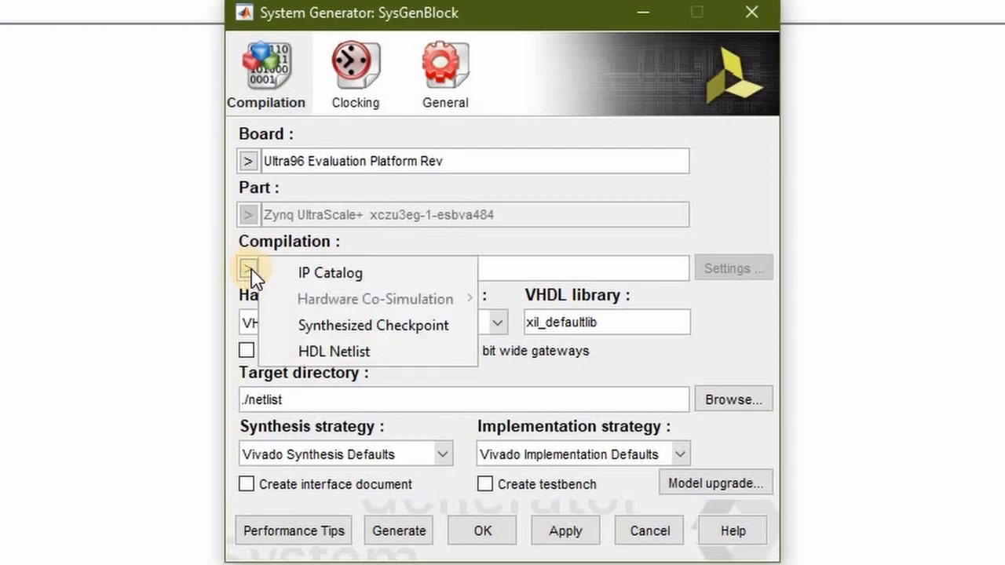
click(241, 266)
click(438, 479)
click(438, 482)
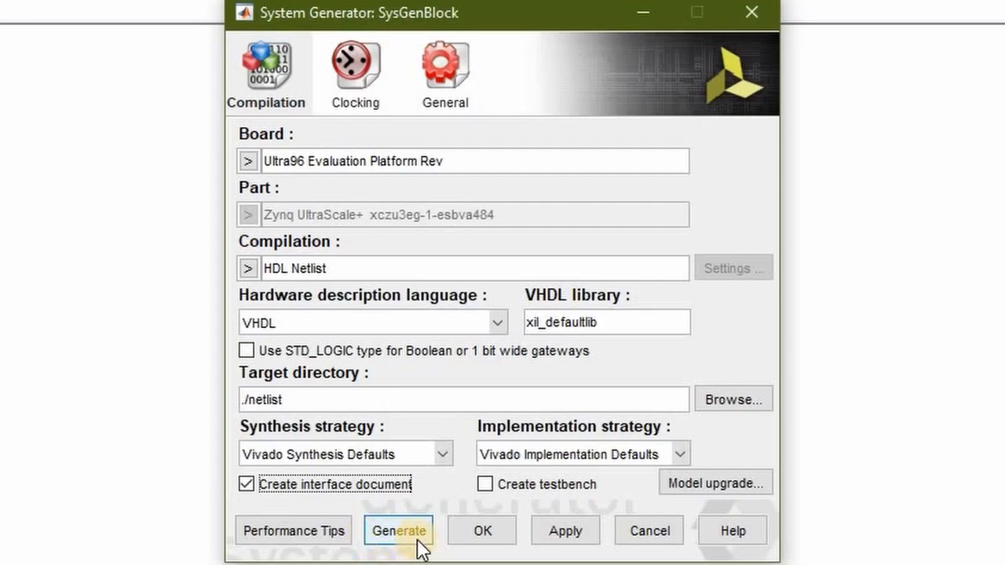
In the clocking settings, set the analysis to Post Synthesis and the analyzer type to Resource
click(367, 77)
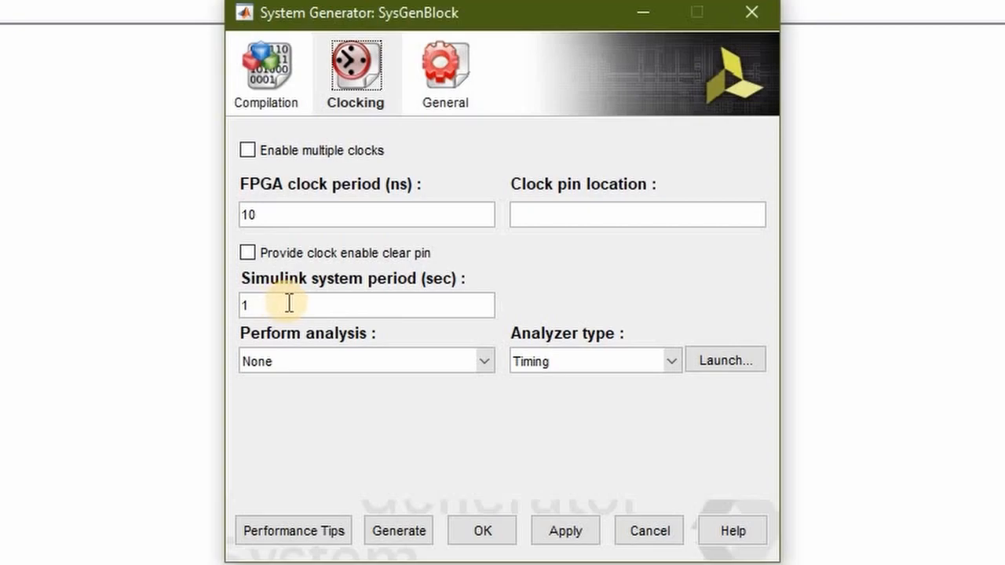
click(485, 363)
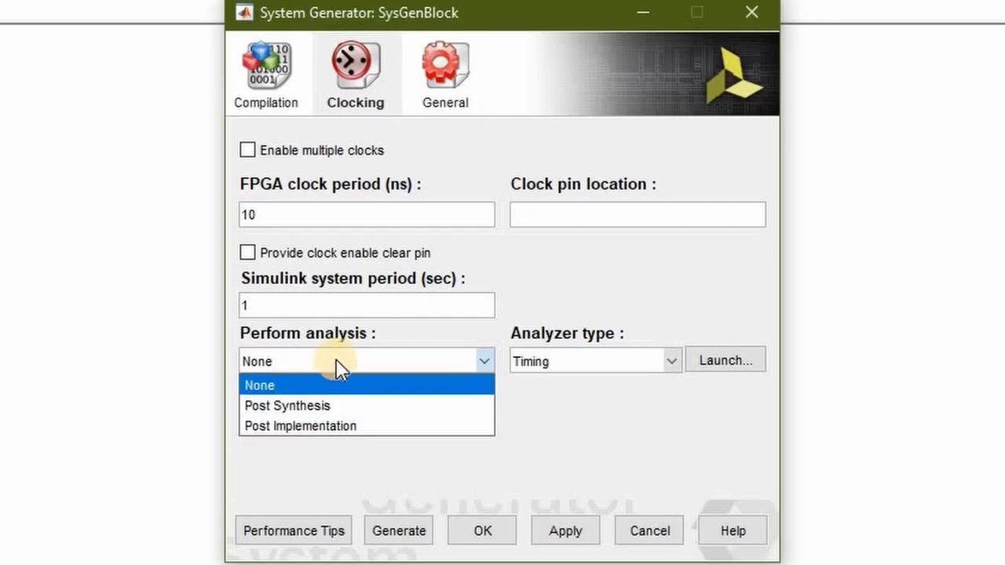
click(352, 404)
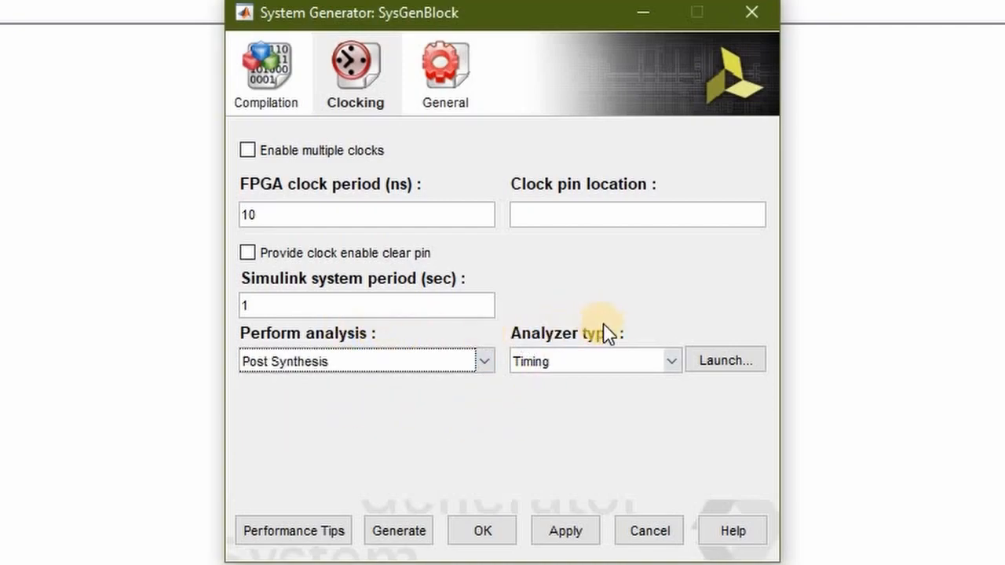
click(674, 364)
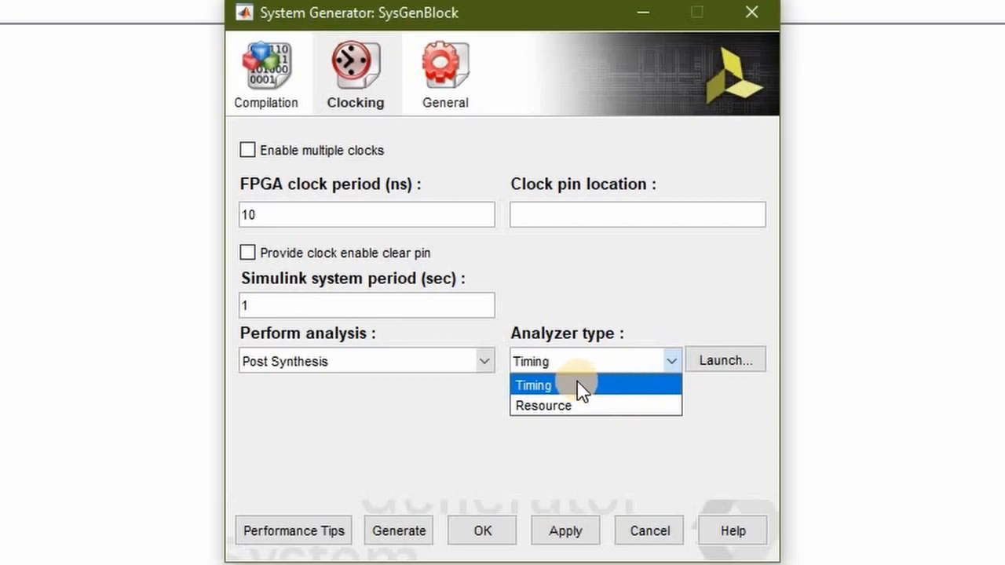
click(622, 402)
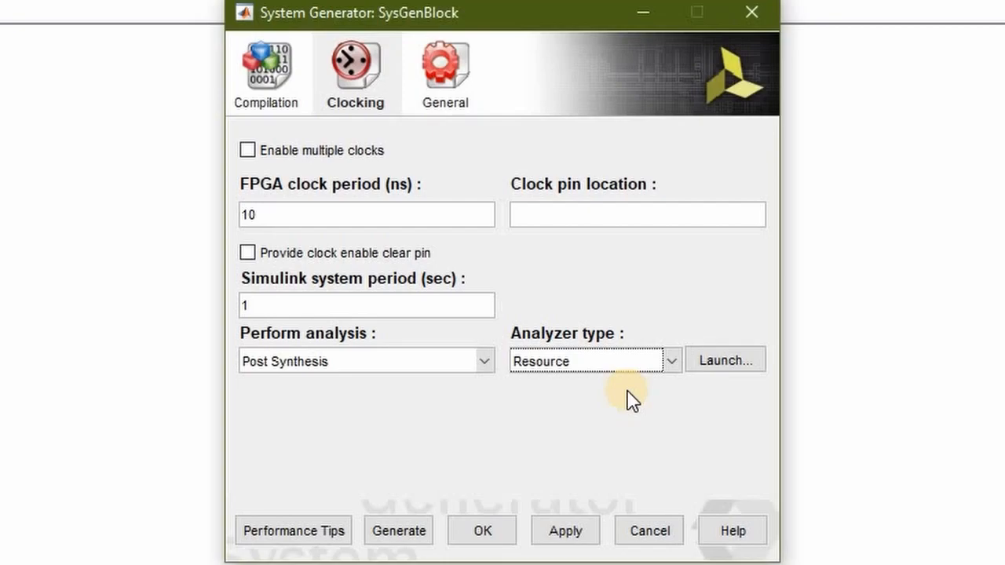
View the block icon display options in the general settings without choosing one, and return to the compilation settings
click(458, 79)
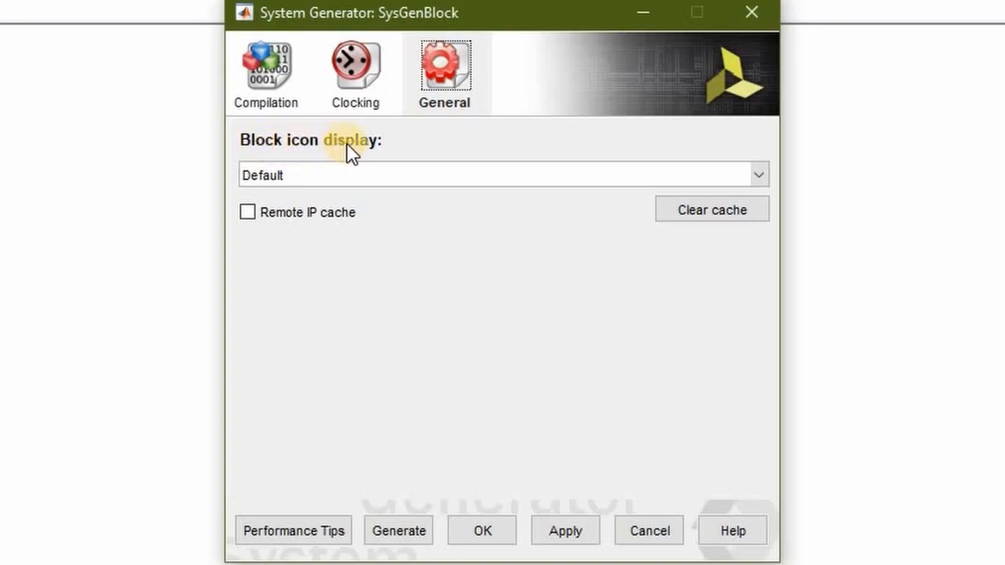
click(756, 176)
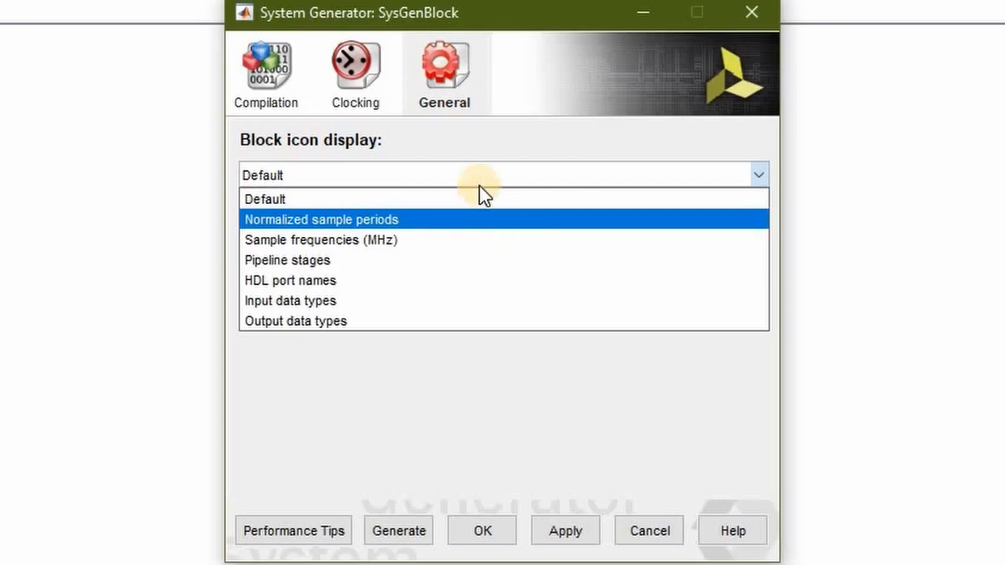
click(467, 161)
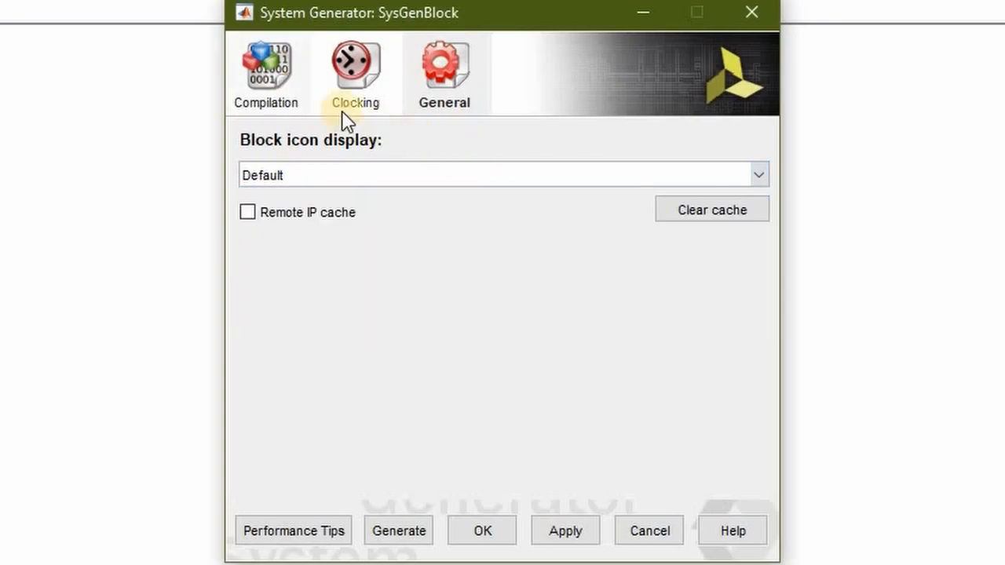
click(284, 81)
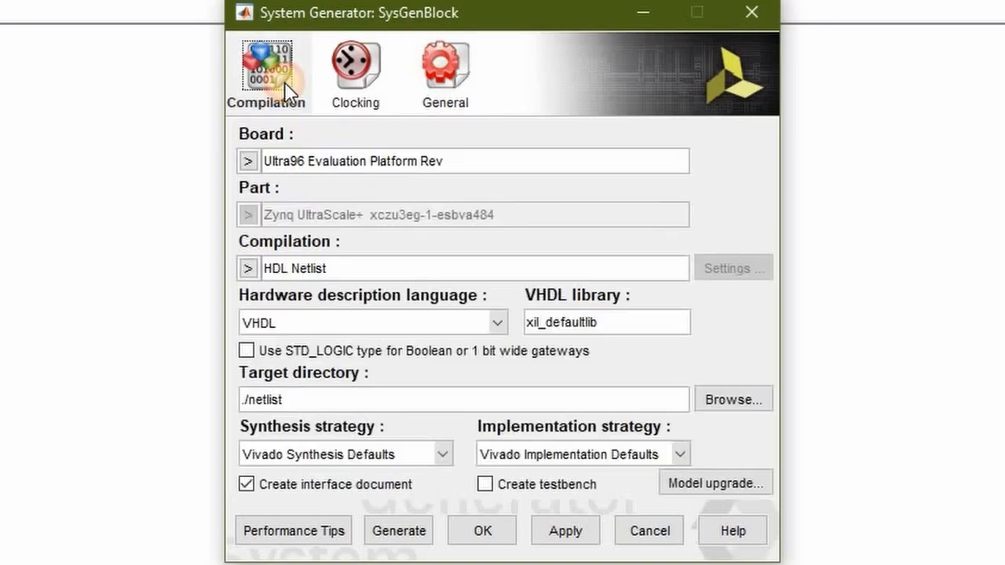